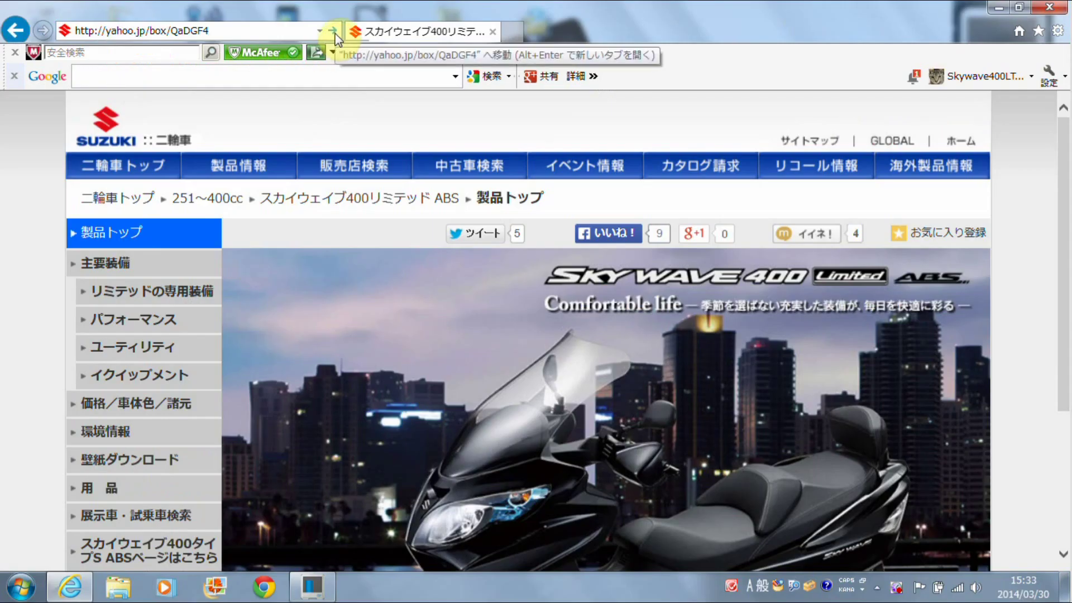
pyautogui.click(333, 31)
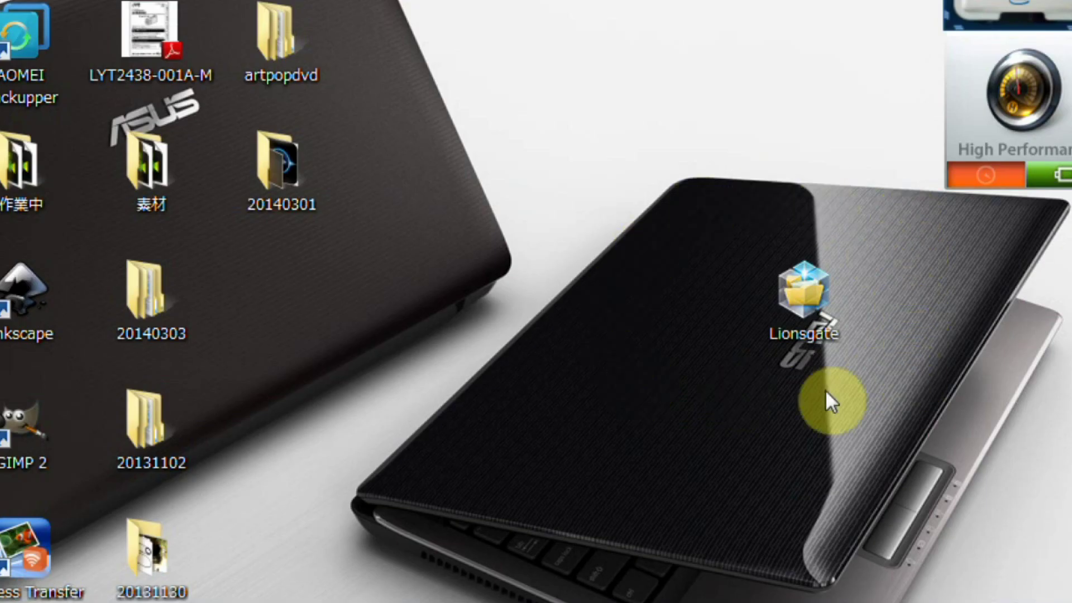
pyautogui.doubleClick(801, 298)
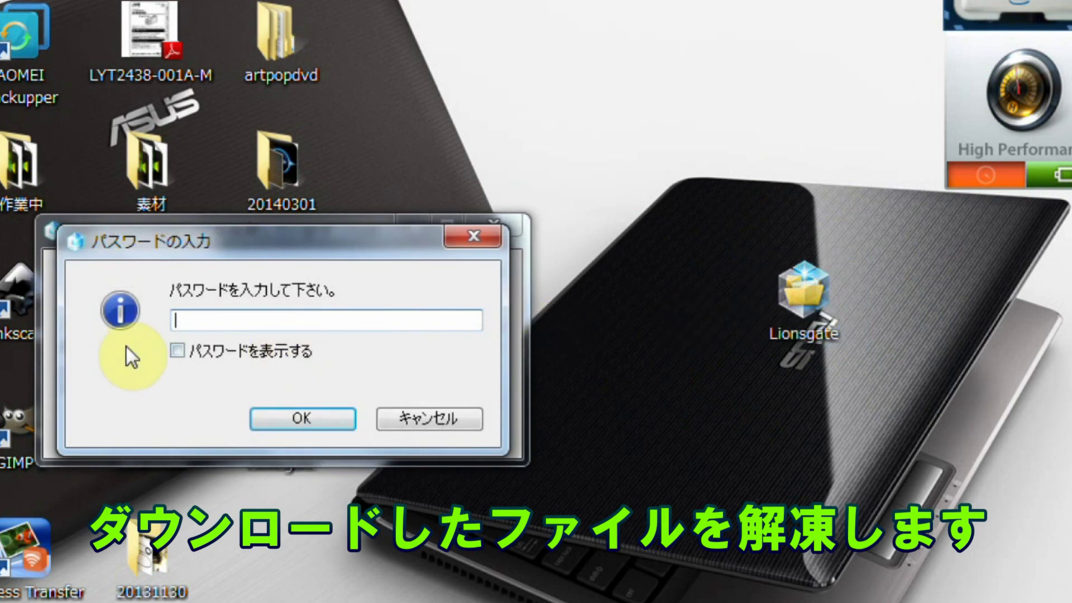
pyautogui.click(179, 349)
pyautogui.click(216, 319)
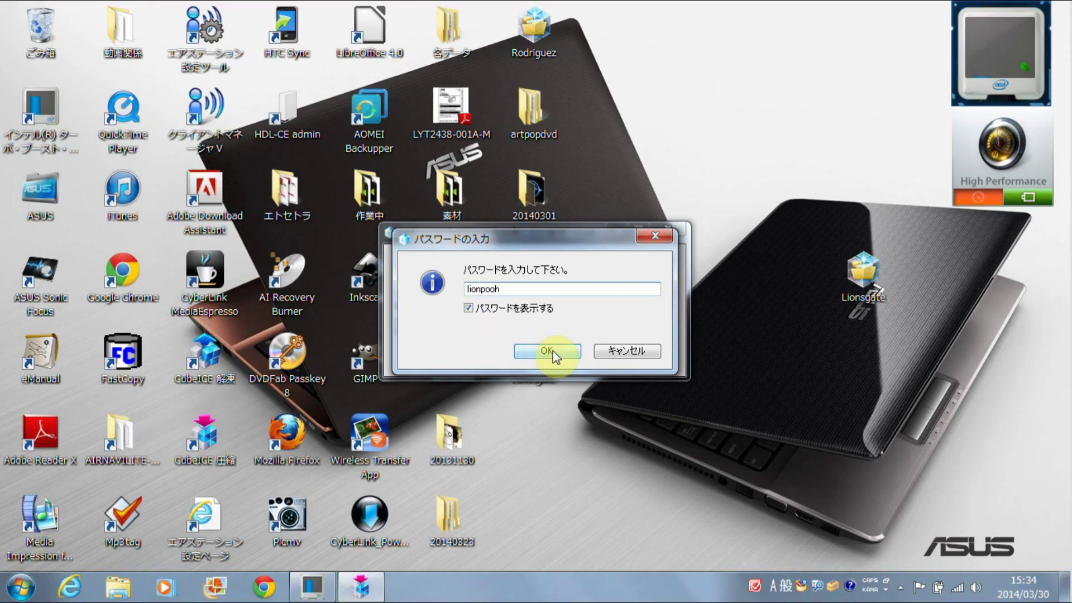
pyautogui.click(302, 419)
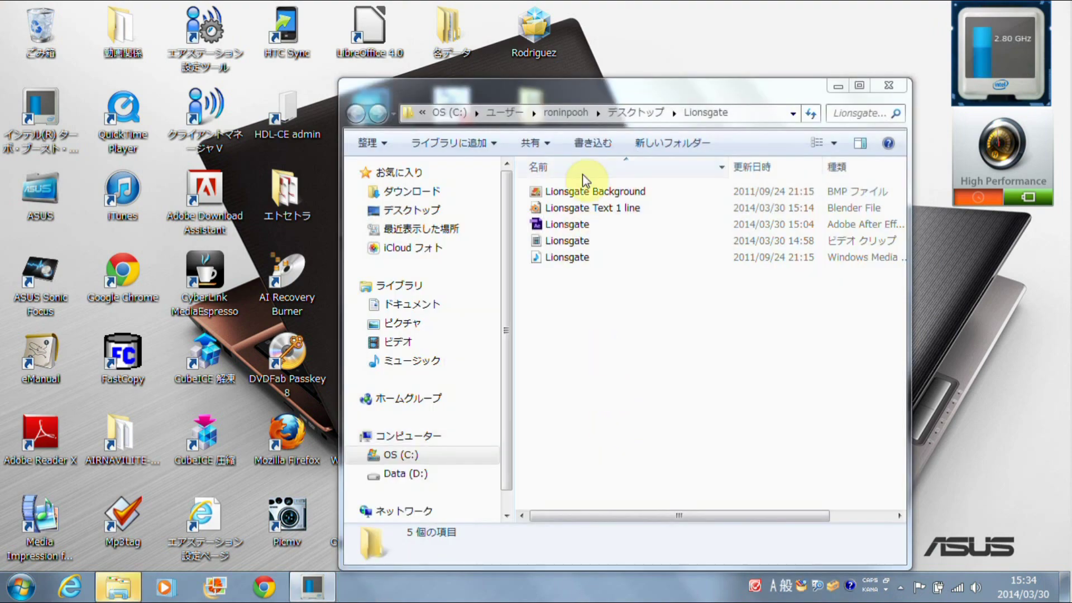
# Step: Maximize the extracted Lionsgate folder and open the Lionsgate Text 1 line file in Blender
pyautogui.doubleClick(605, 95)
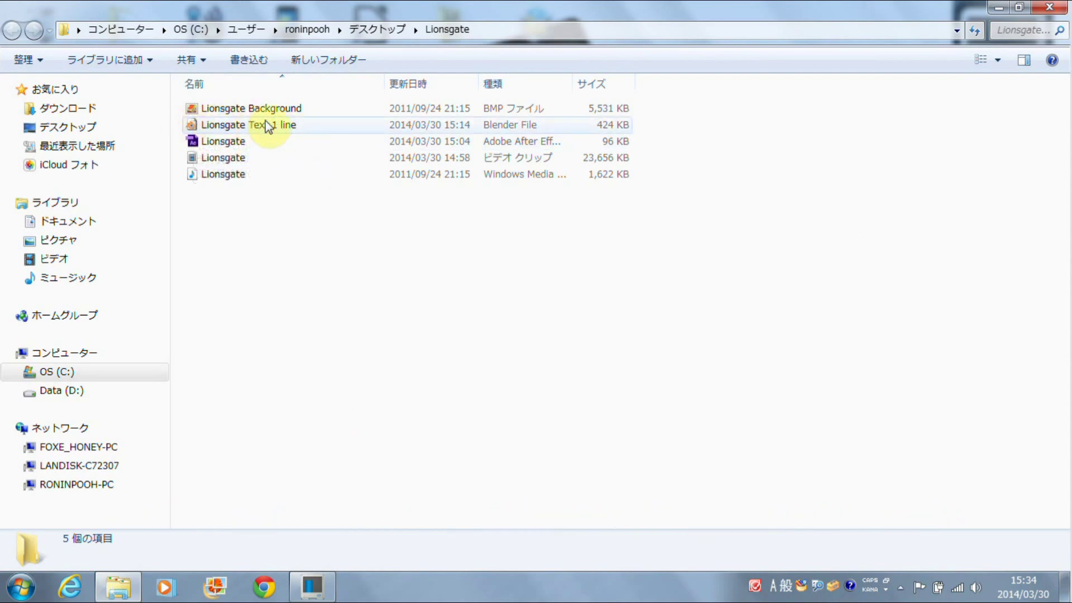
pyautogui.doubleClick(296, 126)
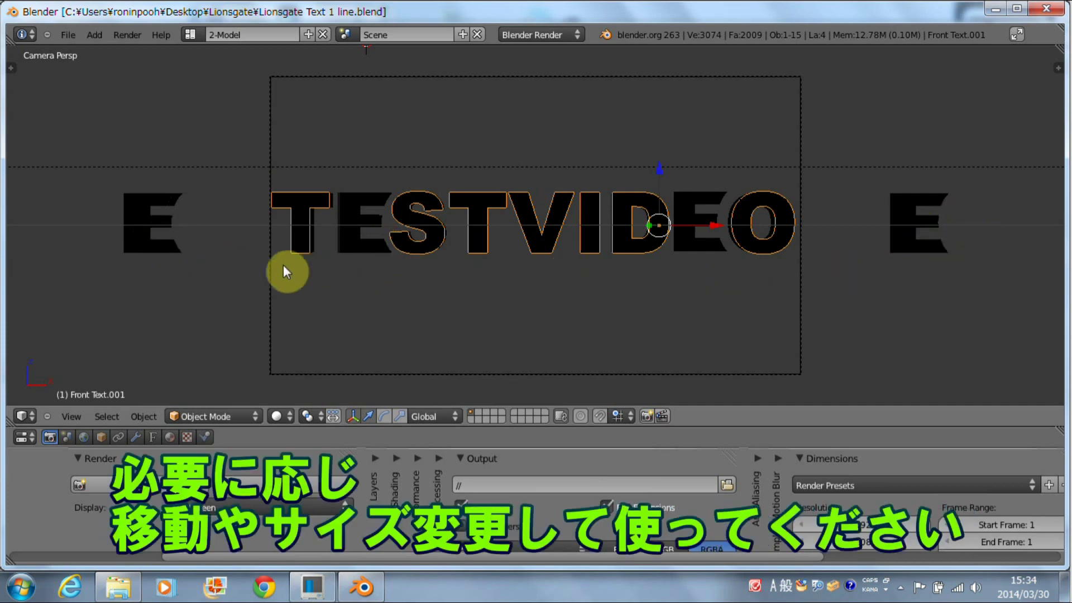
# Step: Delete both overlapping E objects, the 3D one and the front one, between the first T and the S
pyautogui.rightClick(355, 248)
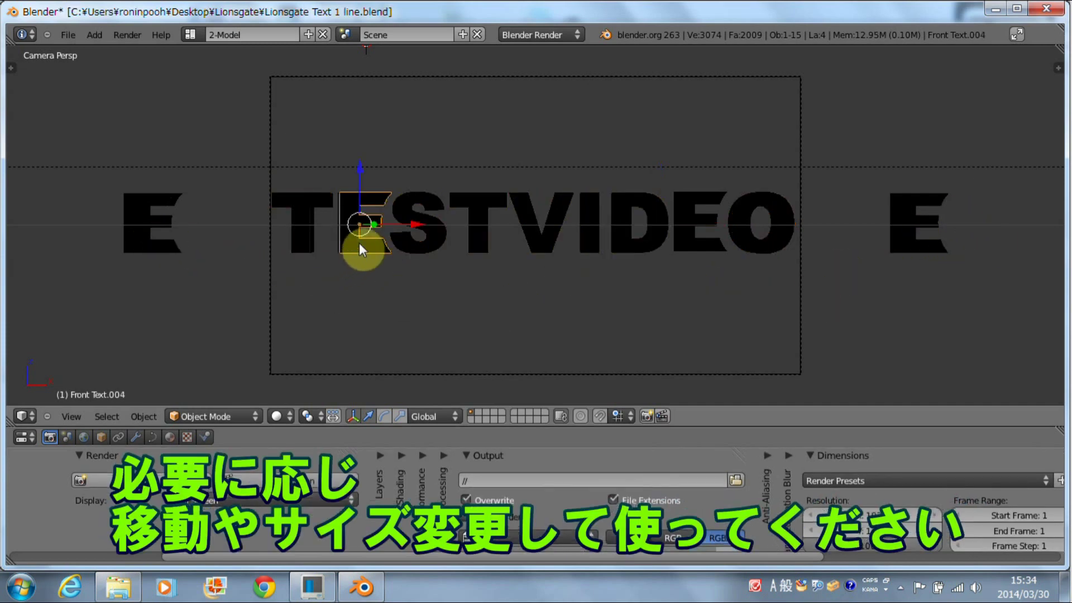
pyautogui.rightClick(360, 244)
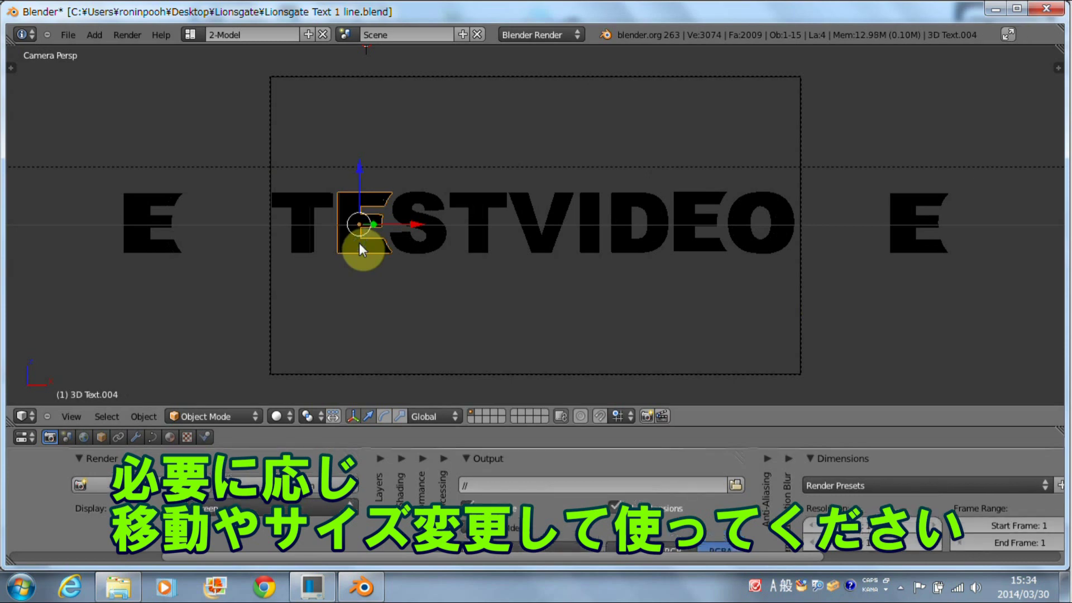
pyautogui.press('x')
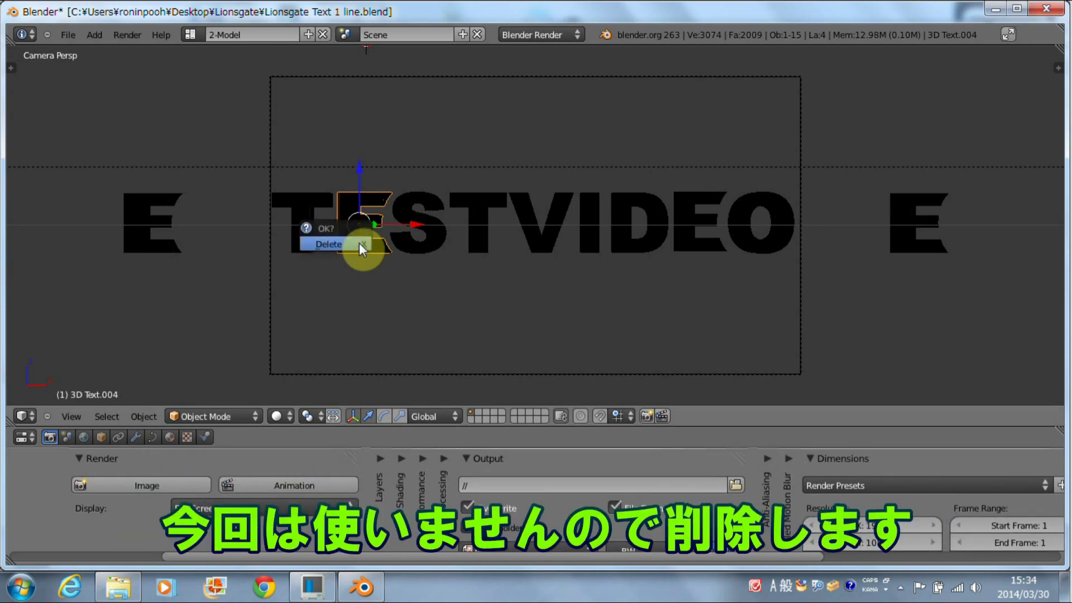
pyautogui.click(359, 243)
pyautogui.rightClick(359, 243)
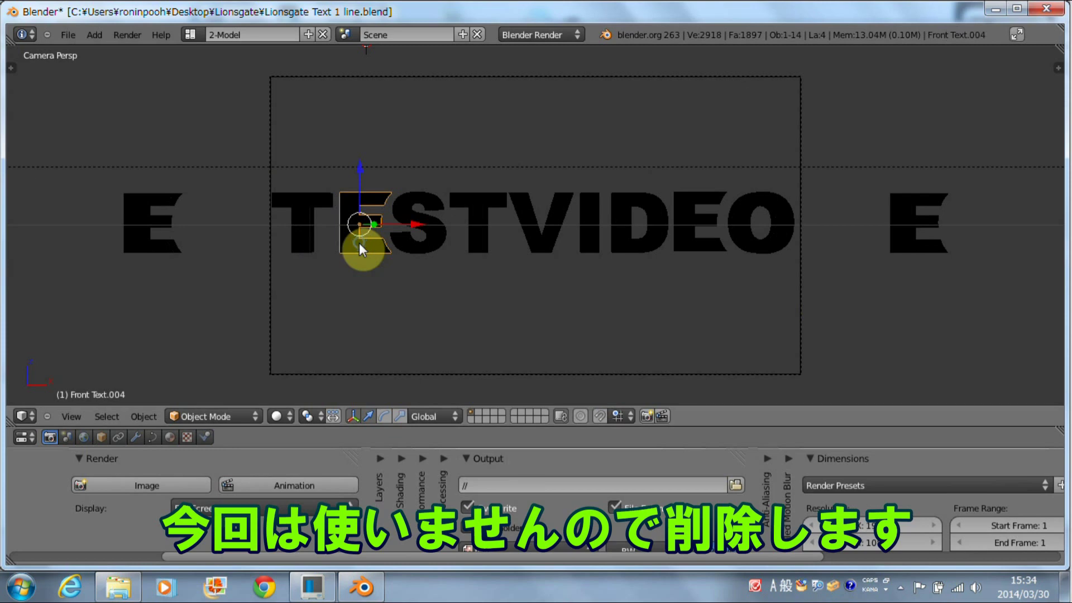
pyautogui.press('x')
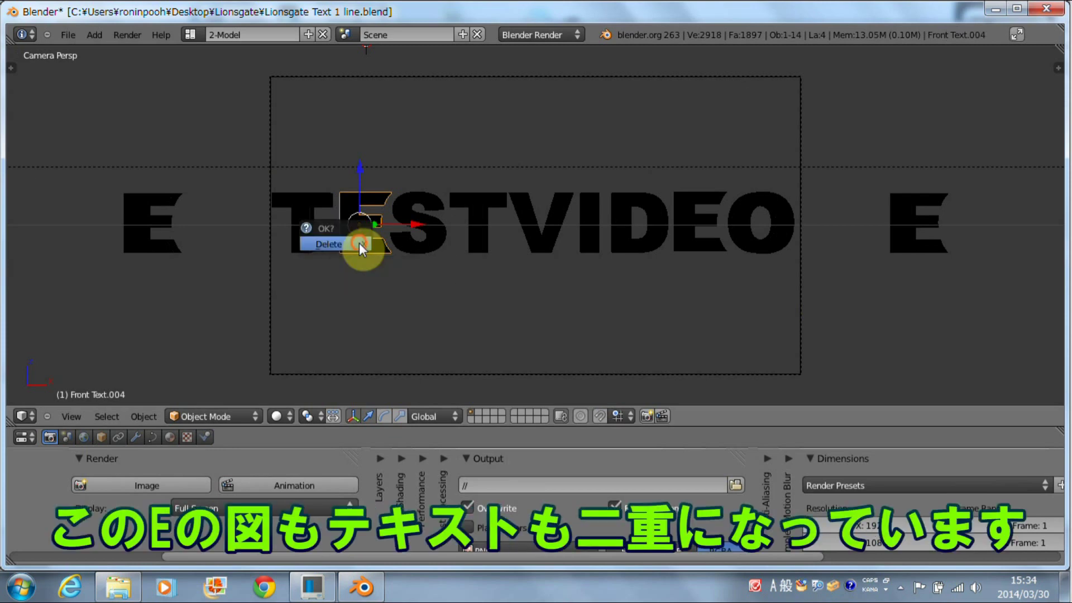
pyautogui.click(359, 243)
# Step: Delete both overlapping E objects, the 3D one and the front one, between the D and the O
pyautogui.rightClick(701, 249)
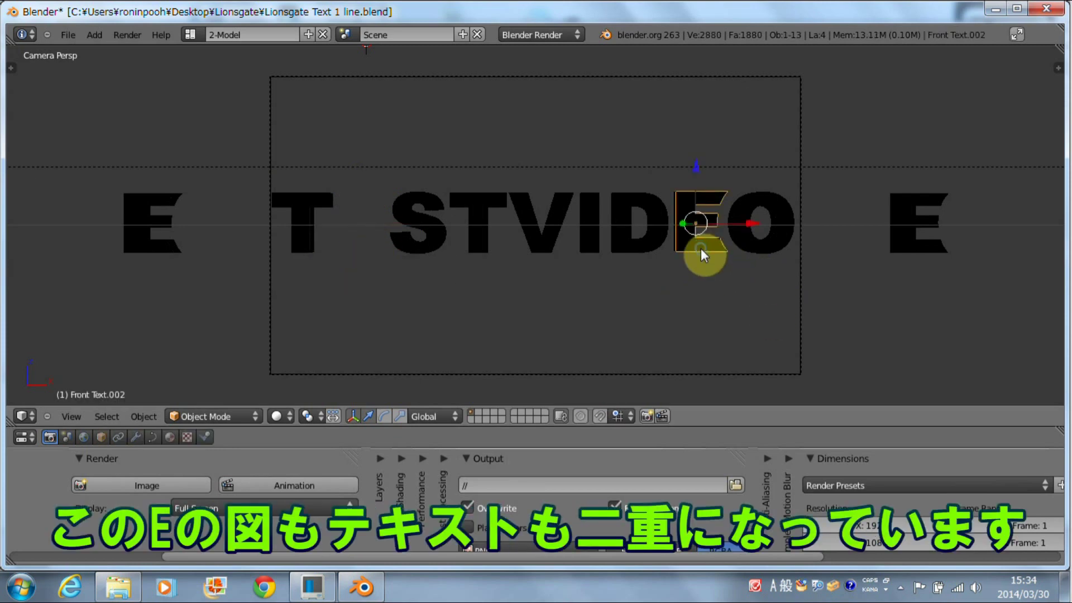
pyautogui.rightClick(702, 245)
pyautogui.press('x')
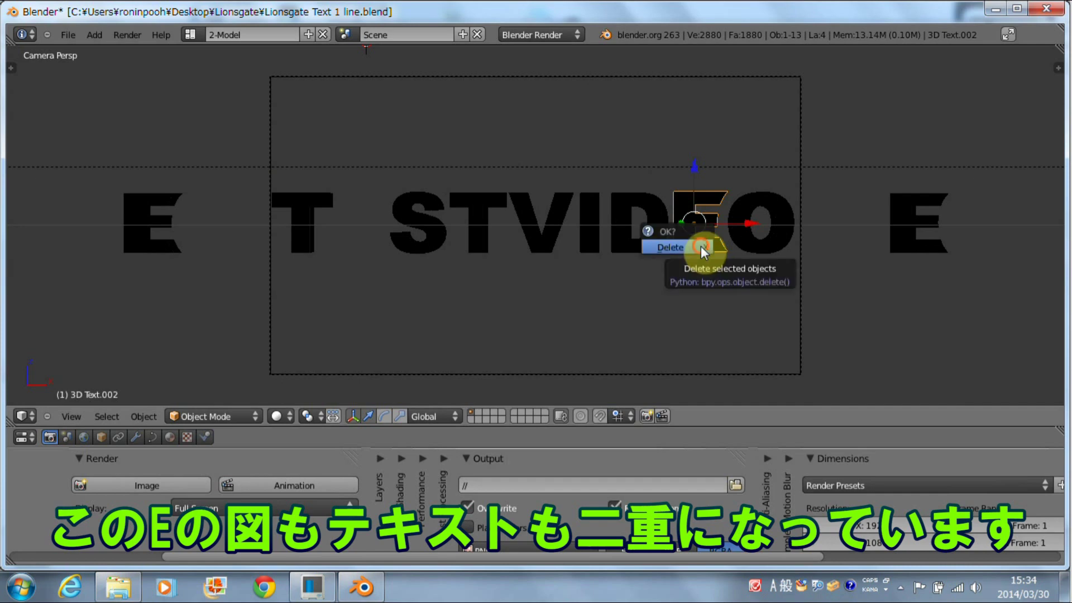
pyautogui.click(702, 246)
pyautogui.rightClick(703, 246)
pyautogui.press('x')
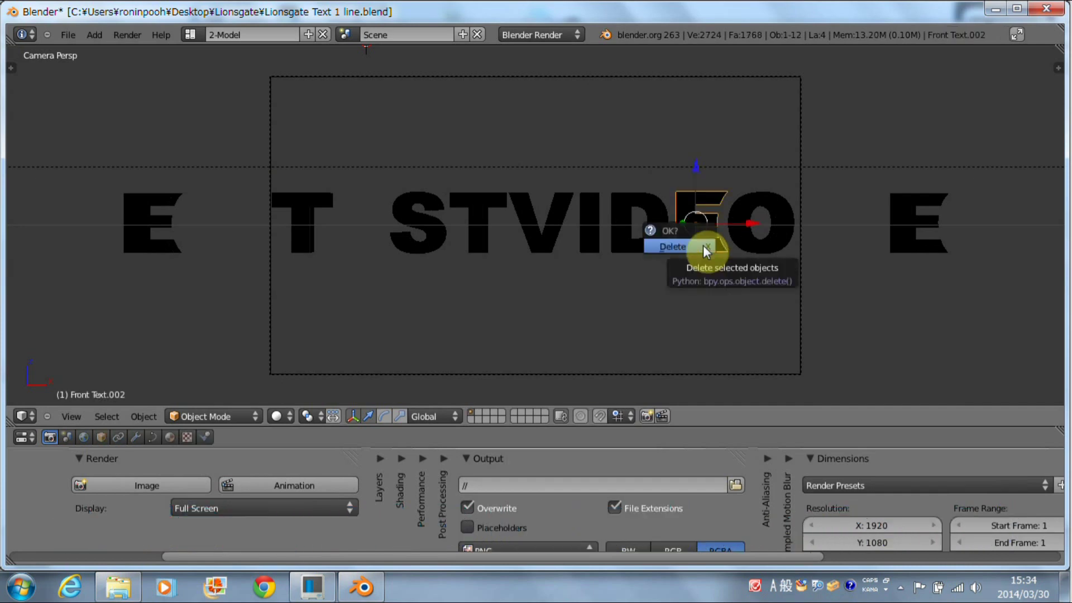
pyautogui.click(702, 246)
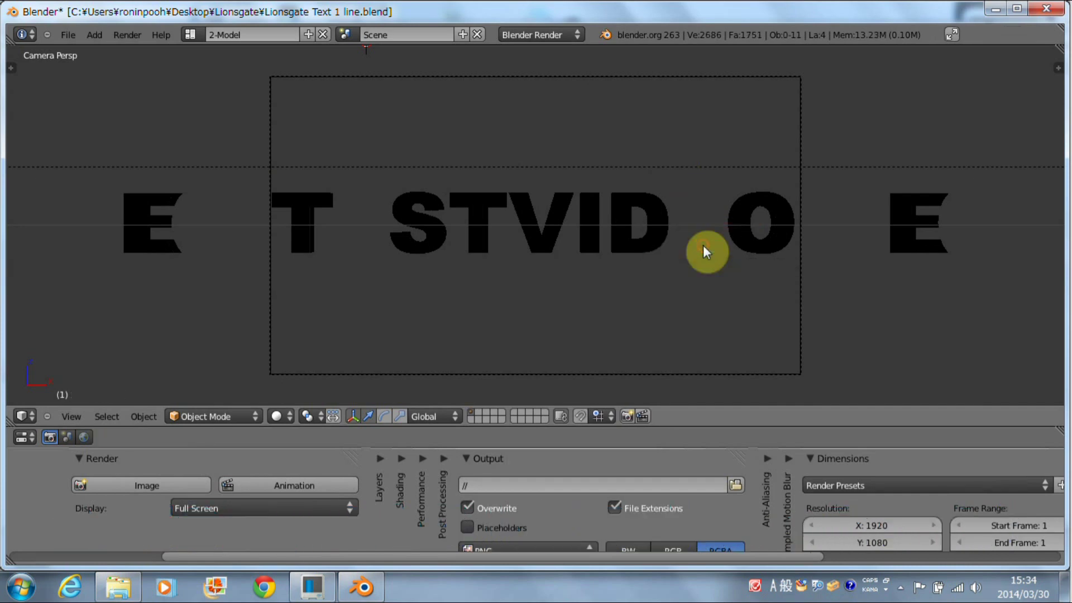
# Step: Replace the wording of the front text object with "roninpooh"
pyautogui.rightClick(749, 244)
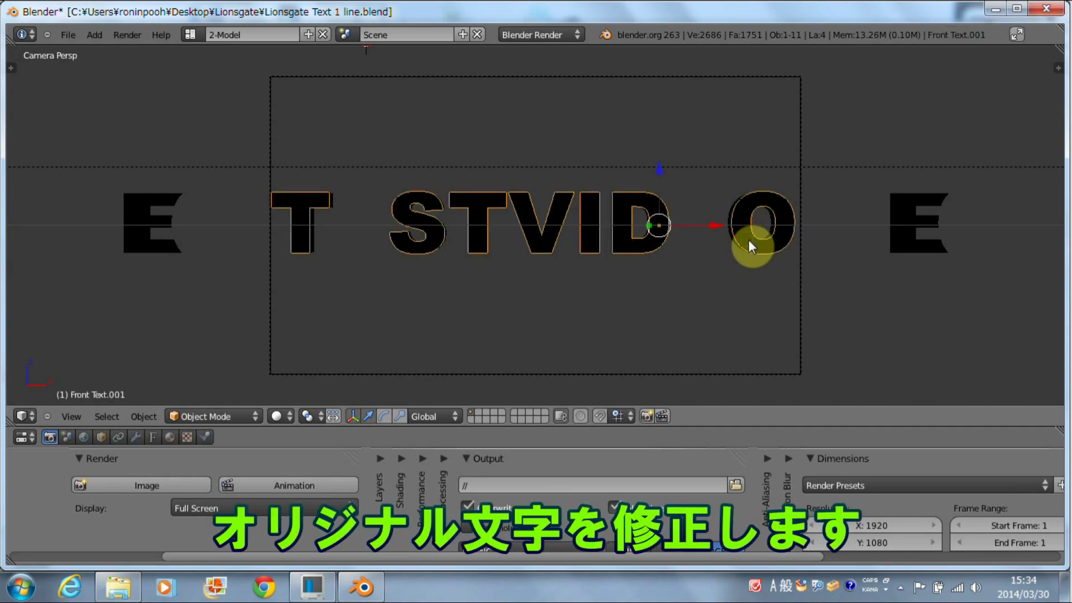
pyautogui.press('Tab')
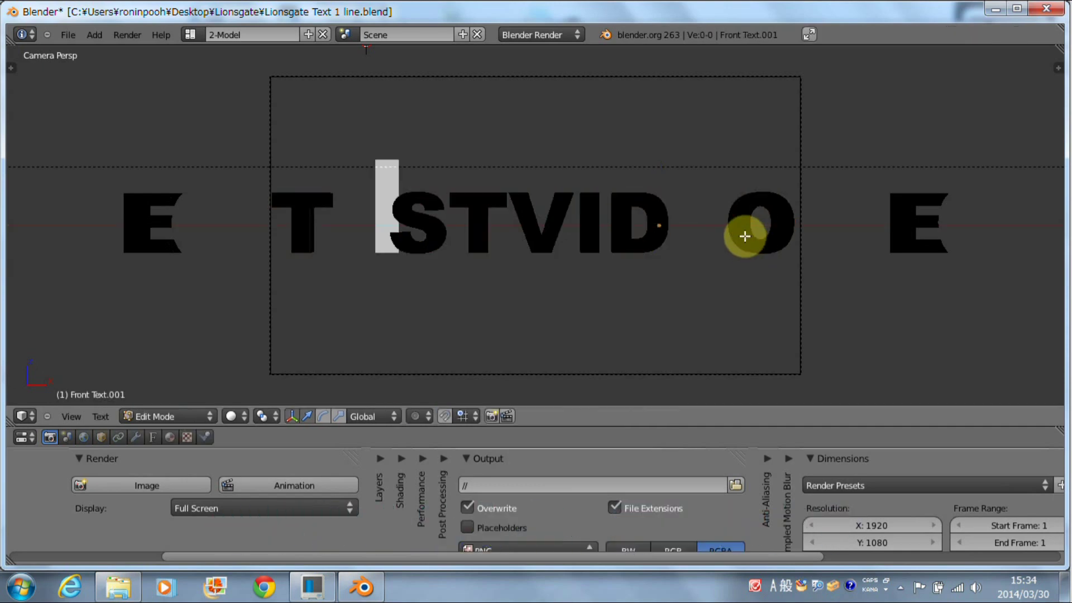
pyautogui.press('Right')
pyautogui.press('Right')
pyautogui.press('Right')
pyautogui.press('Right')
pyautogui.press('Right')
pyautogui.press('Right')
pyautogui.press('Right')
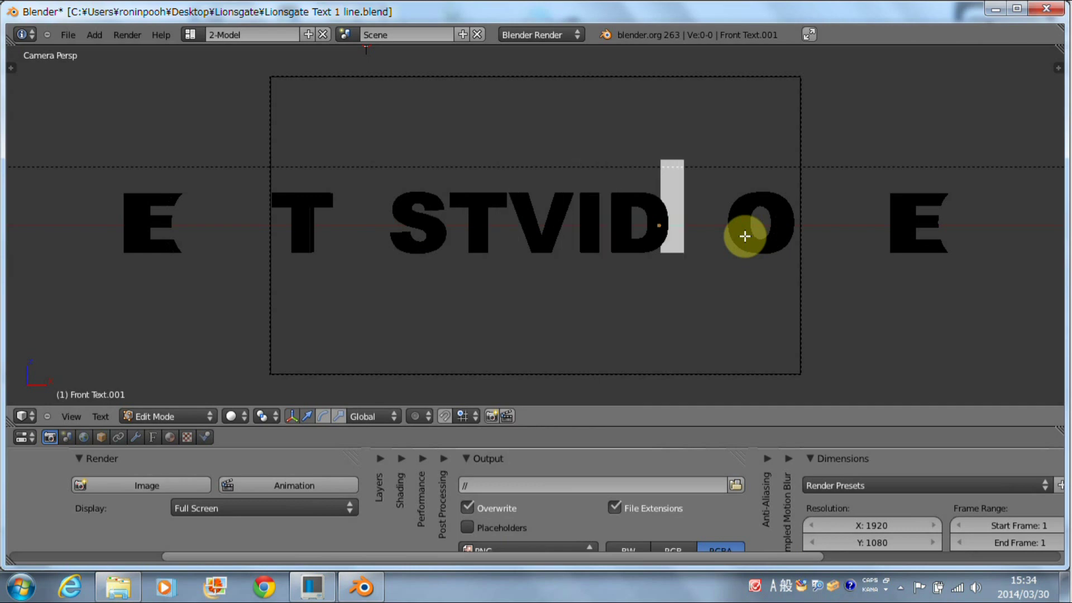
pyautogui.press('Left')
pyautogui.press('Left')
pyautogui.press('Left')
pyautogui.press('Left')
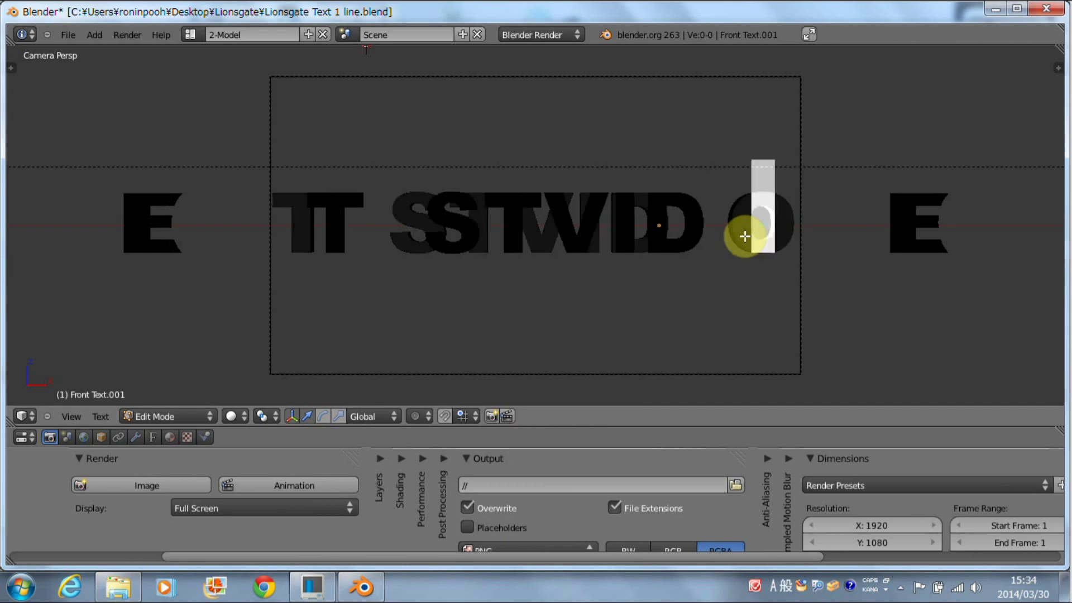
pyautogui.press('Left')
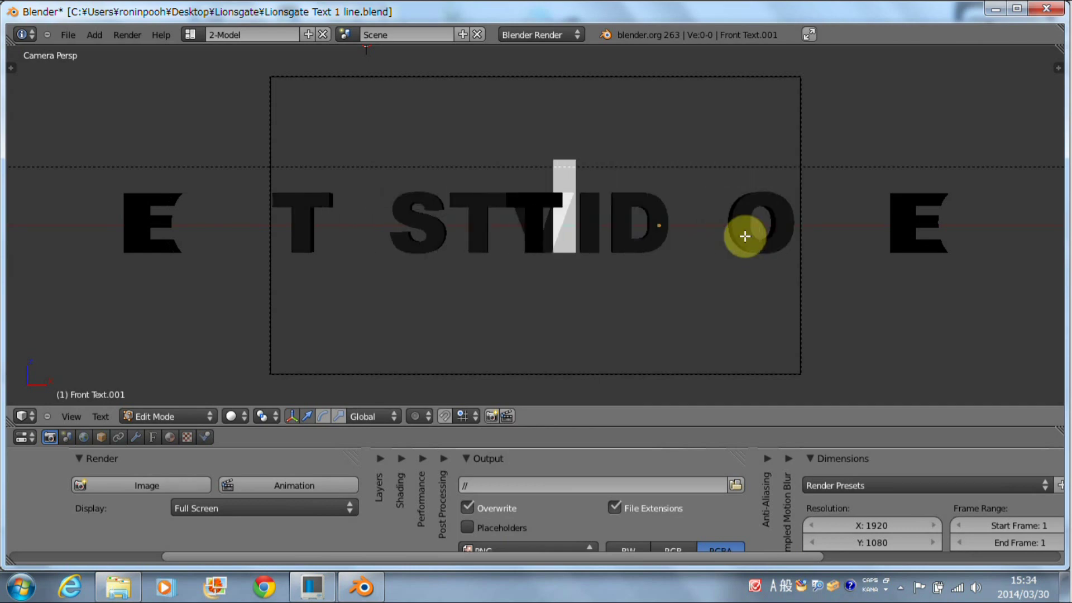
pyautogui.write('roninpooh')
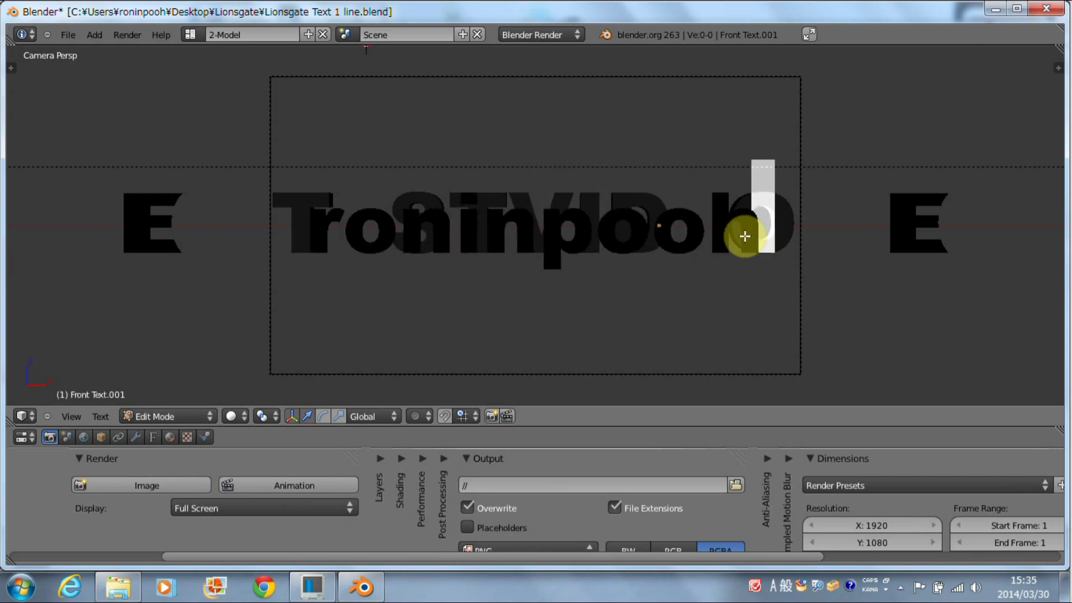
pyautogui.press('Tab')
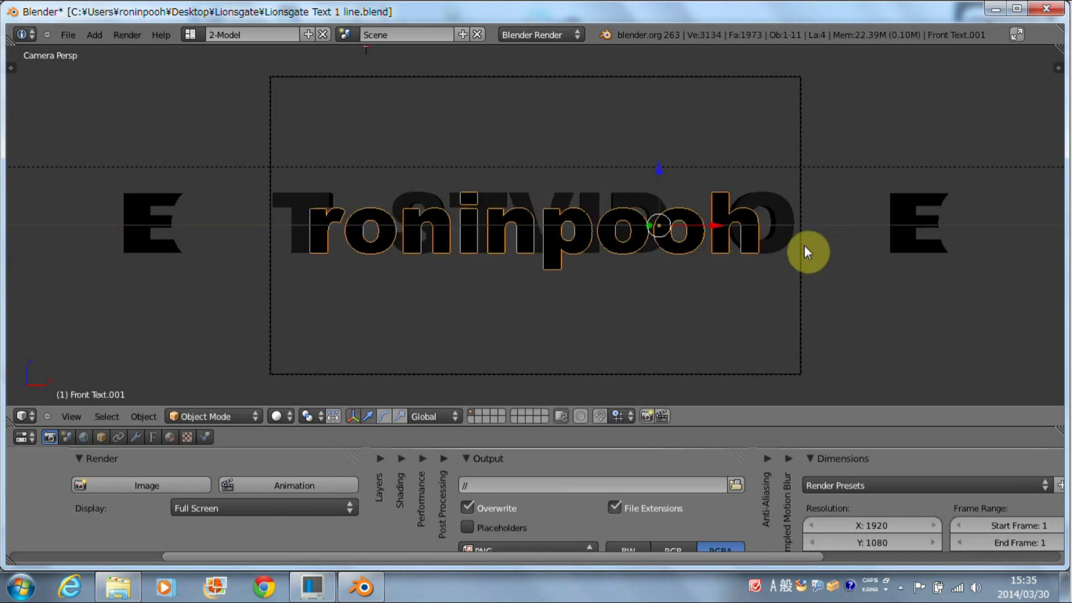
# Step: Replace the wording of the 3D text object behind the front text with "roninpooh"
pyautogui.rightClick(788, 234)
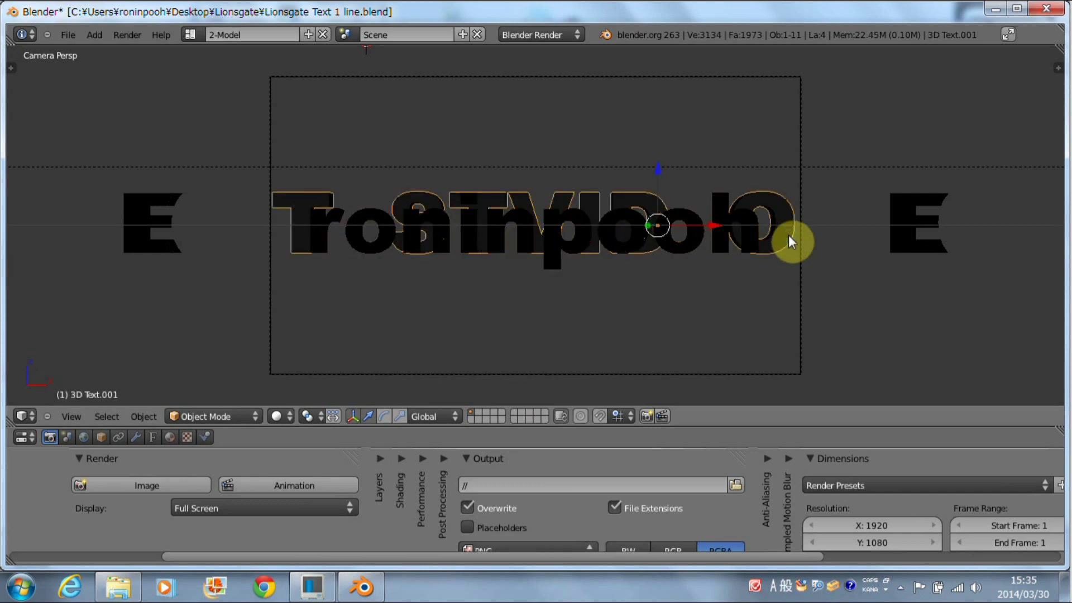
pyautogui.press('Tab')
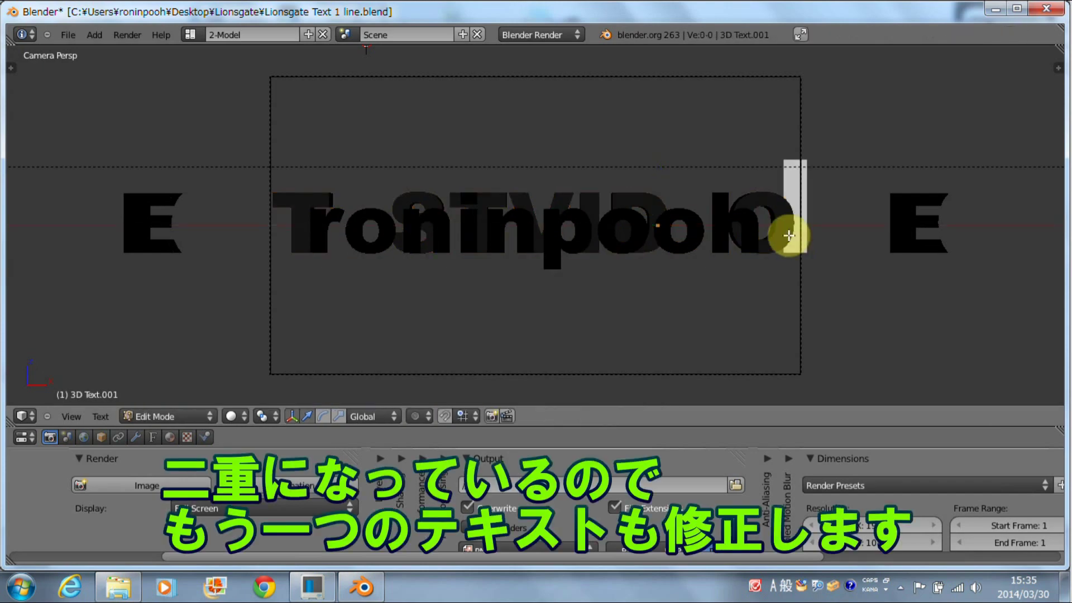
pyautogui.press('BackSpace')
pyautogui.press('BackSpace')
pyautogui.press('BackSpace')
pyautogui.press('BackSpace')
pyautogui.press('BackSpace')
pyautogui.press('BackSpace')
pyautogui.press('BackSpace')
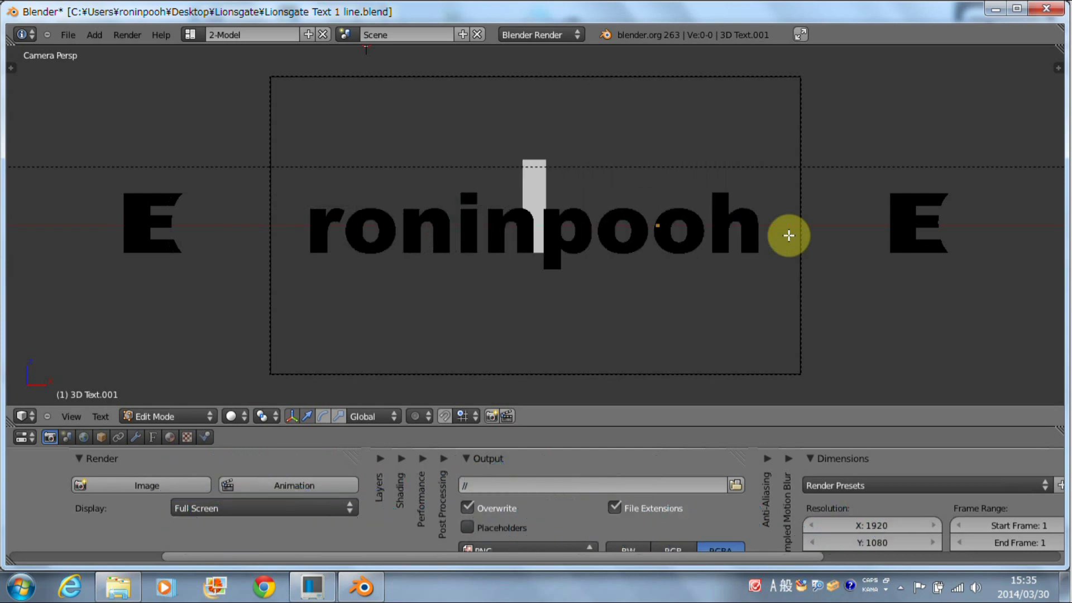
pyautogui.write('npoo')
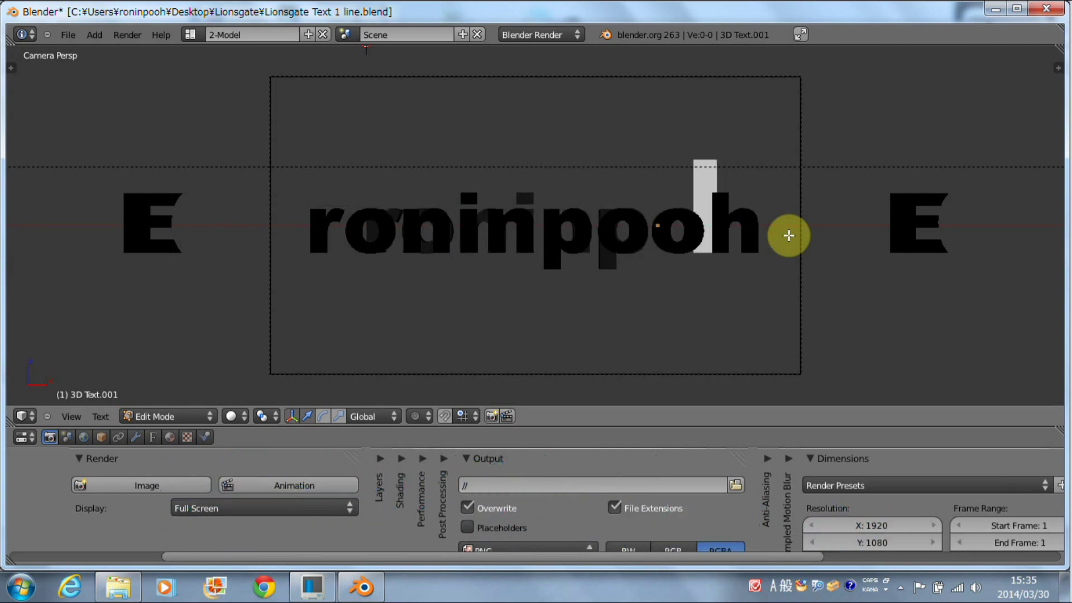
pyautogui.write('h')
pyautogui.press('Tab')
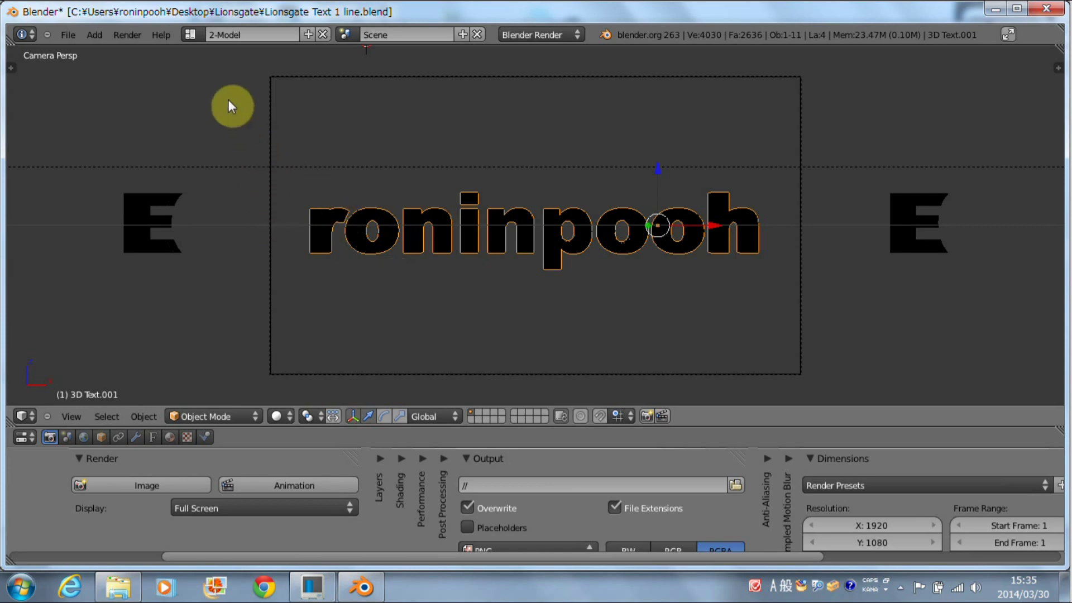
# Step: Render the scene as an animation to output the title image, and close Blender
pyautogui.click(127, 35)
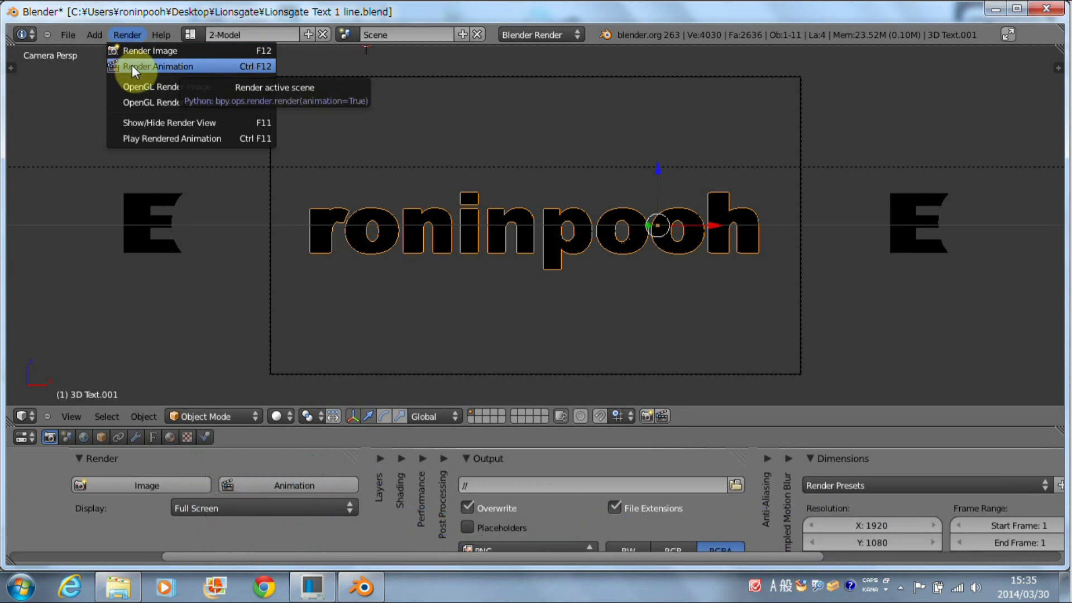
pyautogui.click(181, 66)
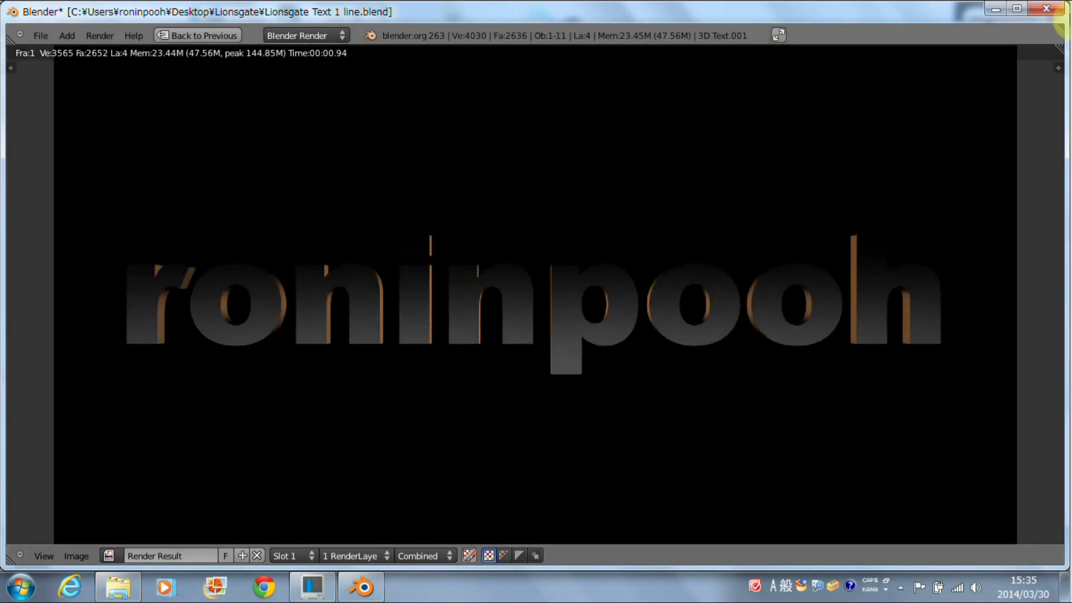
pyautogui.click(1049, 9)
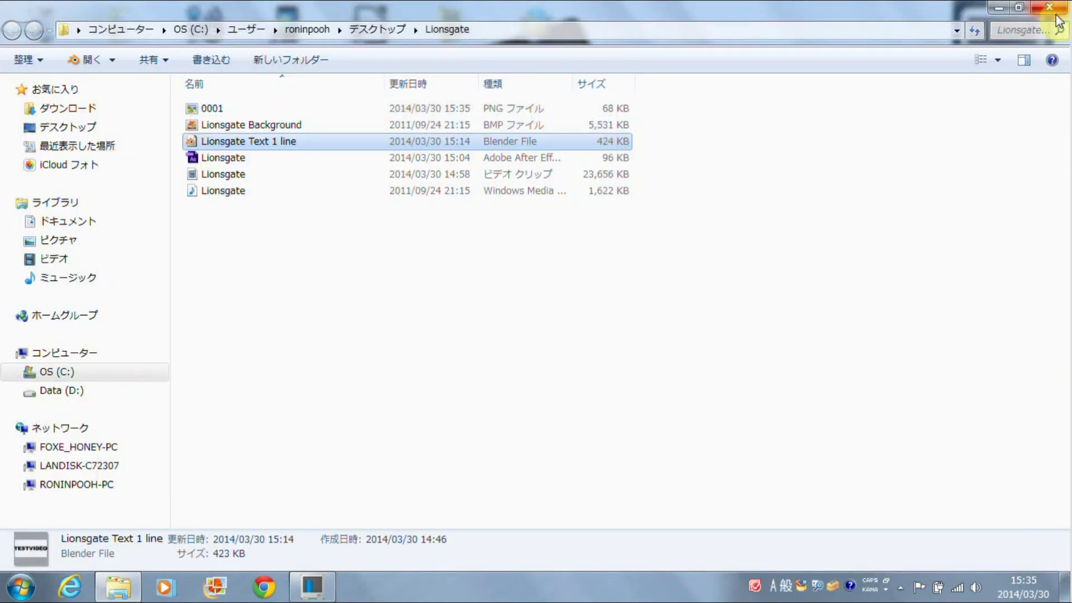
# Step: Check the rendered 0001 PNG file in the Lionsgate folder and open the Lionsgate project in After Effects
pyautogui.click(239, 109)
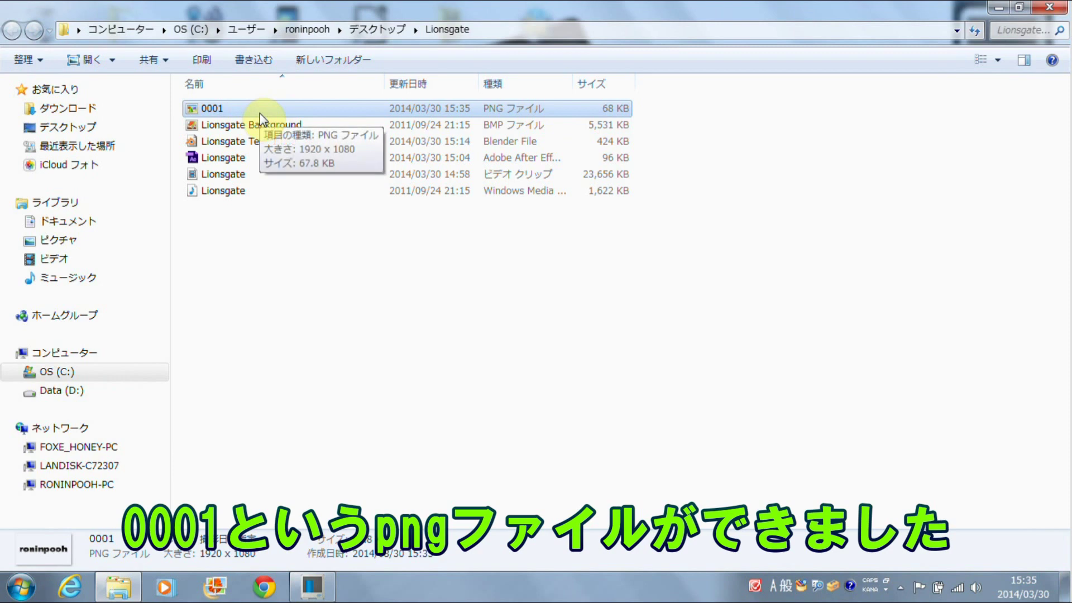
pyautogui.click(242, 159)
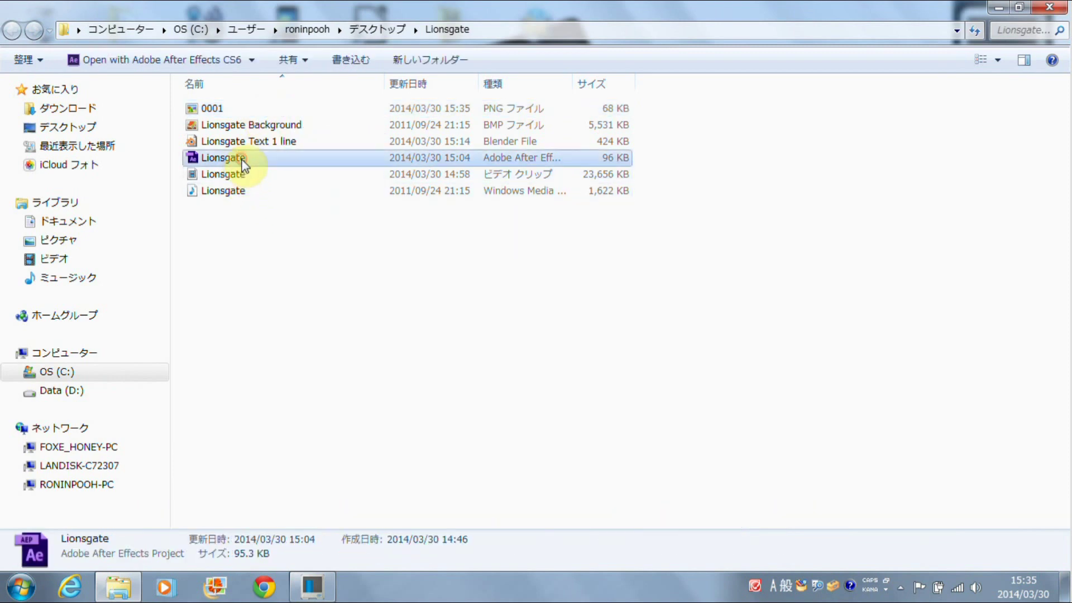
pyautogui.doubleClick(281, 159)
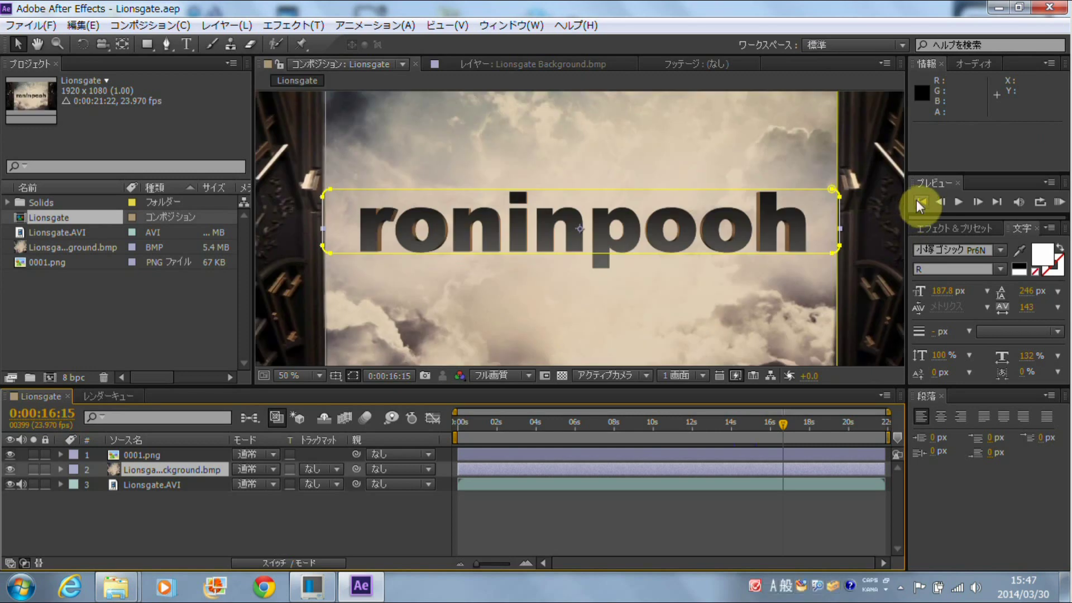
# Step: Play the Lionsgate composition from its first frame to preview the title animation
pyautogui.click(919, 201)
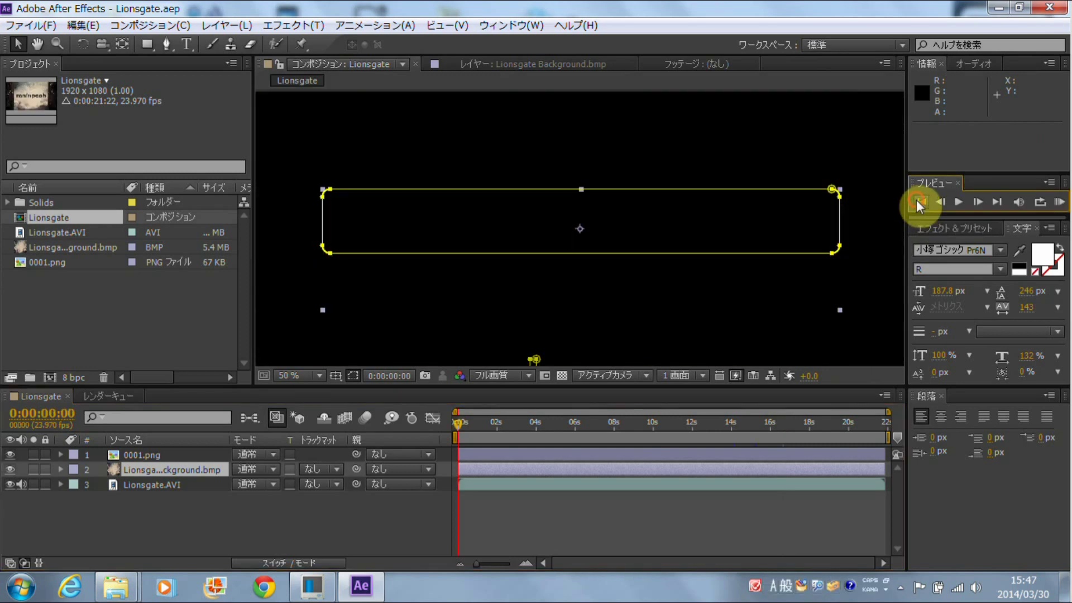
pyautogui.click(957, 202)
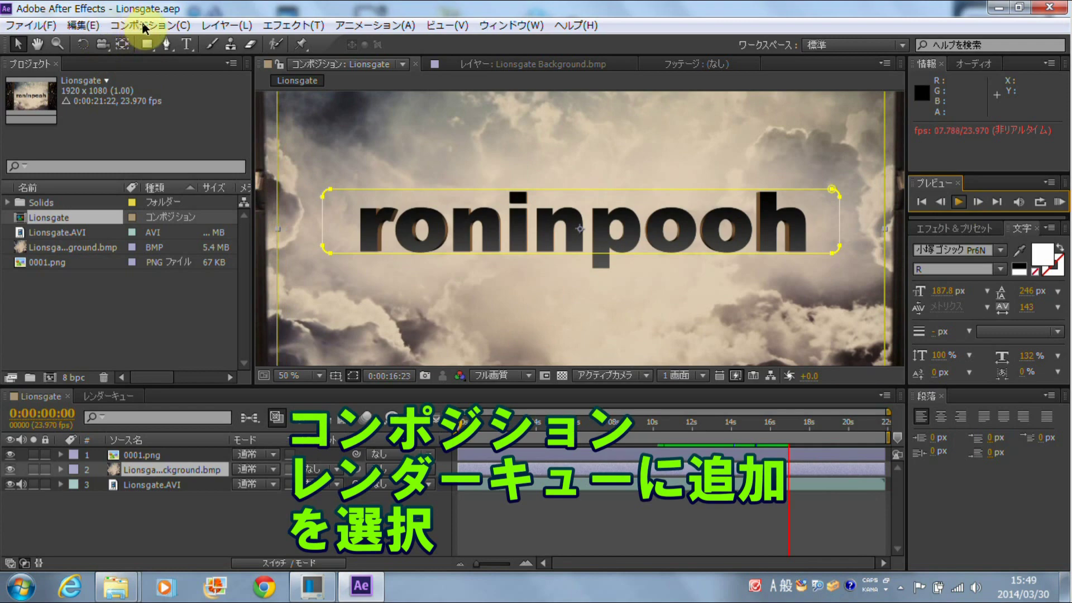
# Step: Add the Lionsgate composition to the render queue and set its output module format to H.264
pyautogui.click(146, 26)
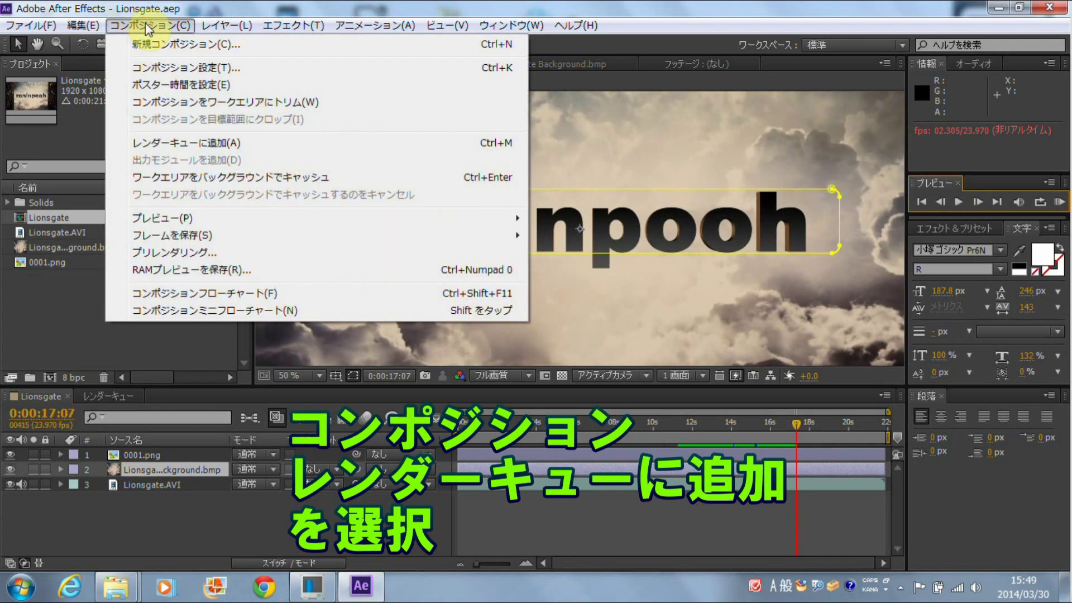
pyautogui.click(209, 144)
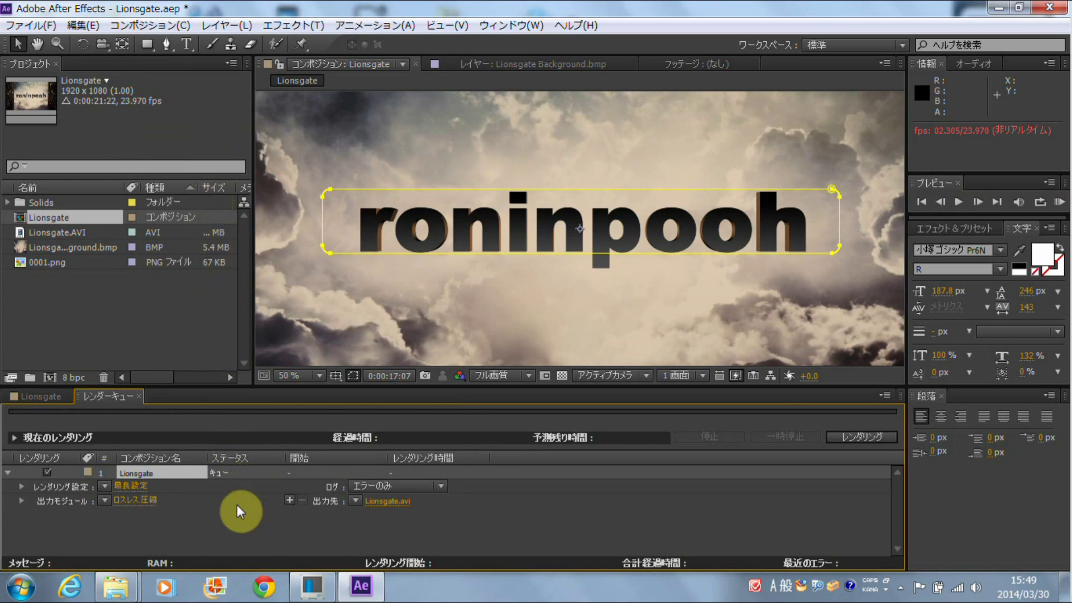
pyautogui.click(128, 500)
pyautogui.click(534, 106)
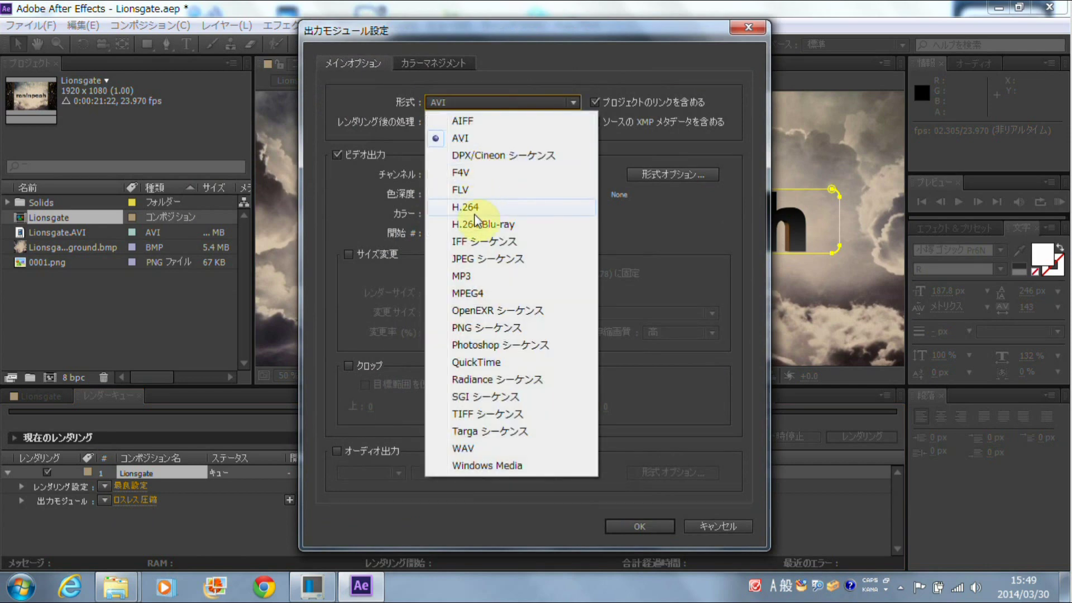
pyautogui.click(475, 209)
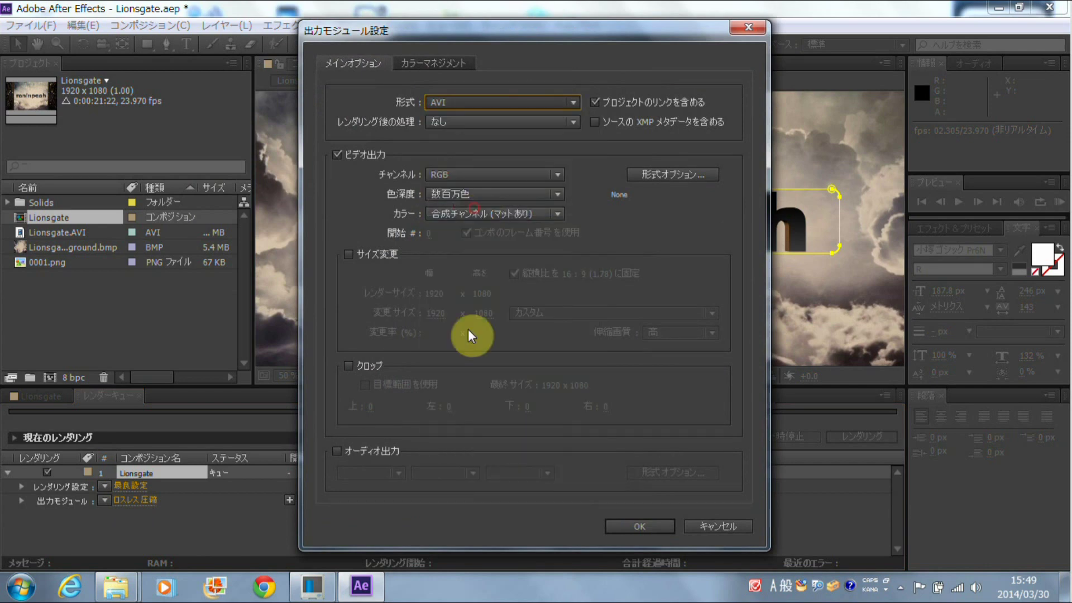
pyautogui.click(637, 525)
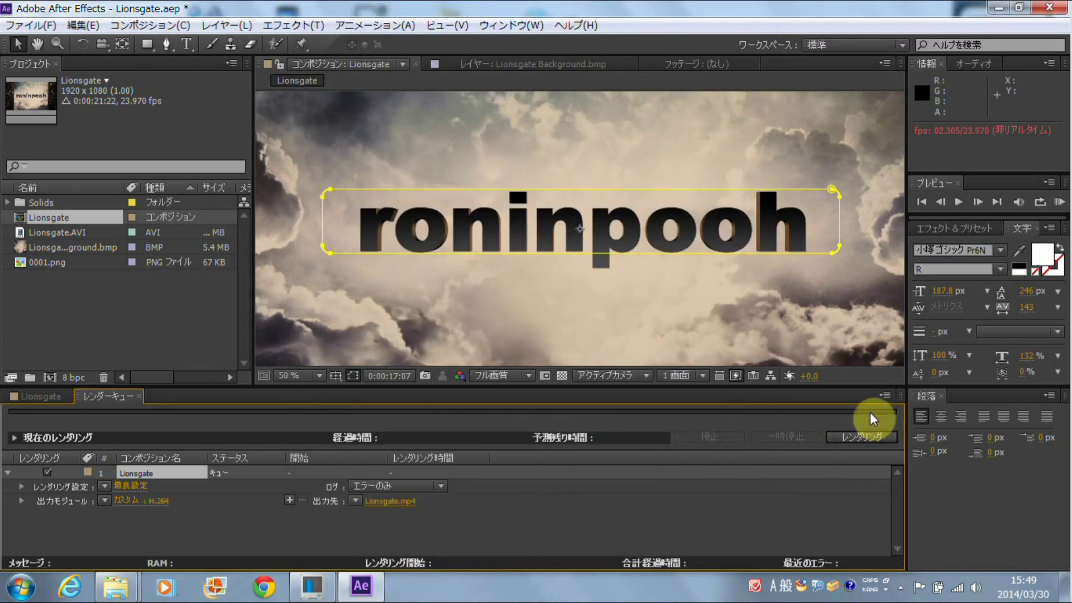
# Step: Render the queued Lionsgate composition and close After Effects without saving the project changes
pyautogui.click(873, 434)
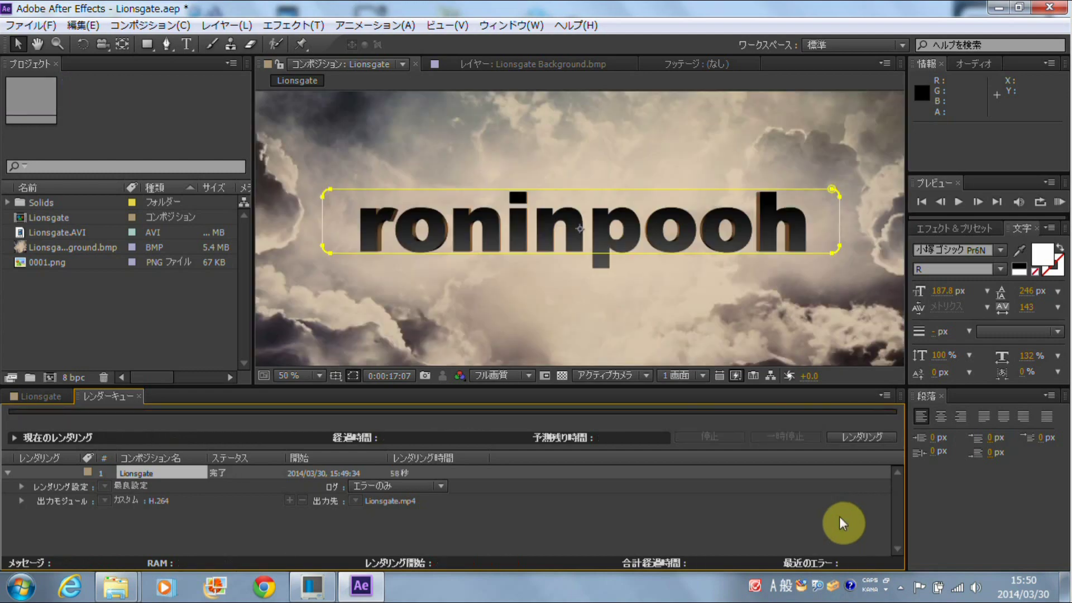
pyautogui.click(1055, 8)
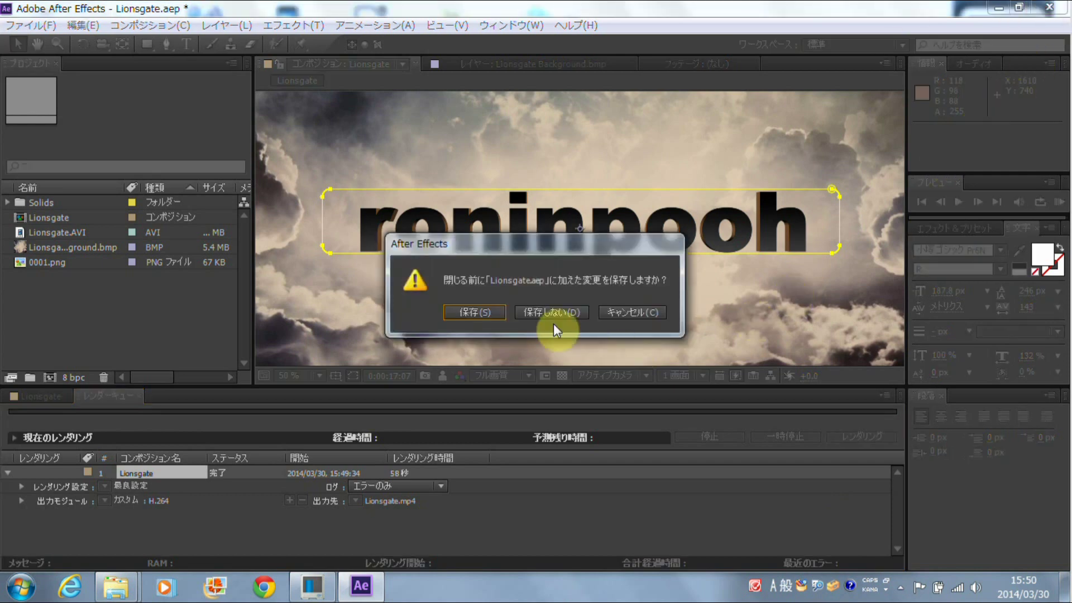
pyautogui.click(542, 313)
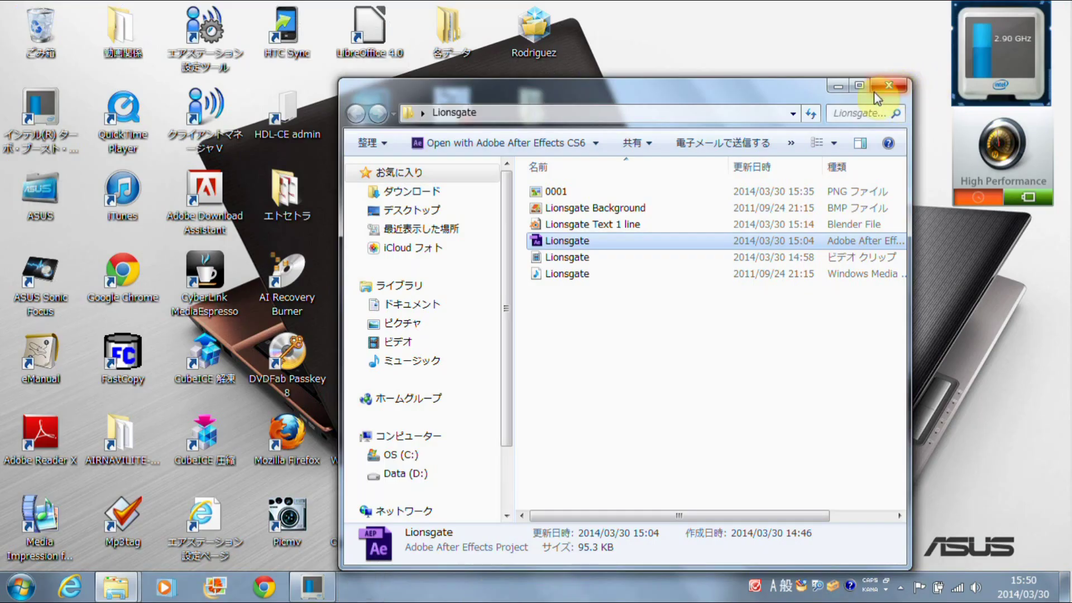
# Step: Move the Lionsgate folder window aside and open the rendered Lionsgate video on the desktop
pyautogui.moveTo(549, 88); pyautogui.dragTo(817, 58)
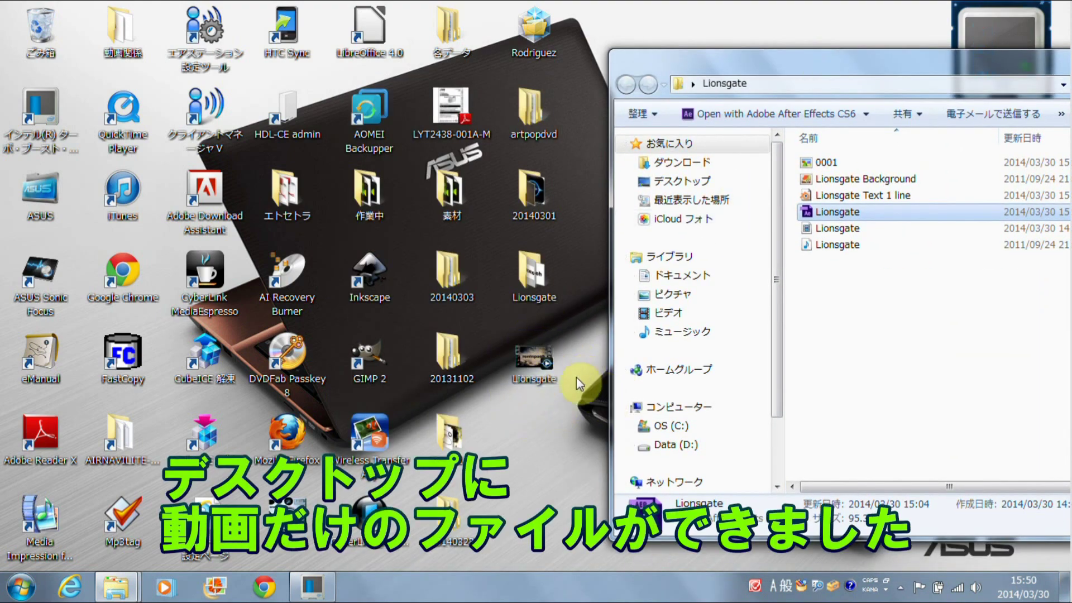
pyautogui.doubleClick(550, 371)
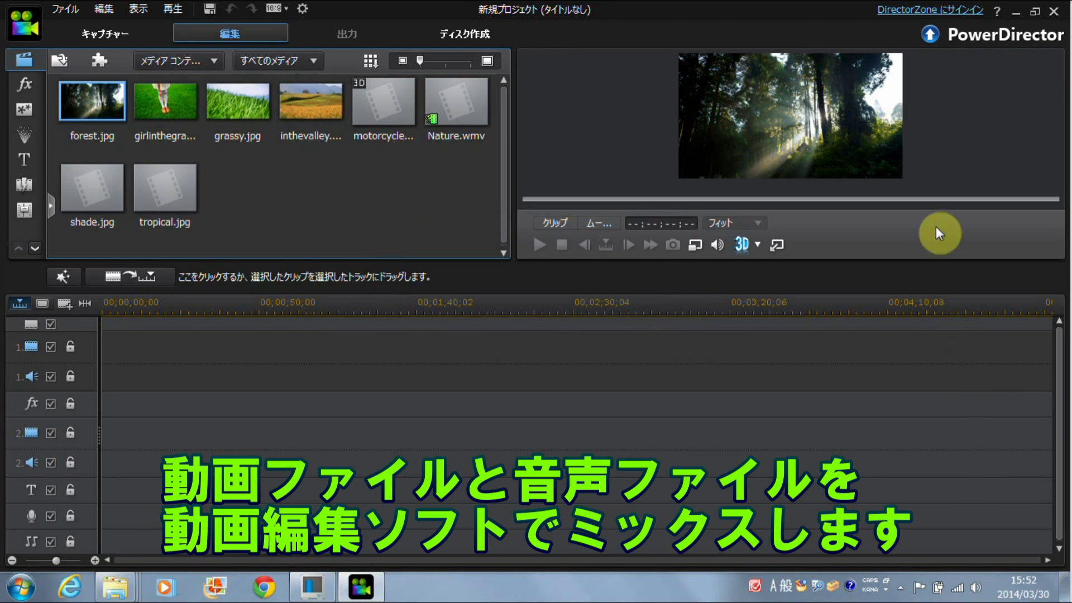
# Step: In PowerDirector, import Lionsgate.mp4 from the desktop and Lionsgate.wma from the Lionsgate folder into the media library, and maximize the window
pyautogui.click(1031, 13)
pyautogui.moveTo(684, 19); pyautogui.dragTo(822, 415)
pyautogui.moveTo(534, 353); pyautogui.dragTo(541, 549)
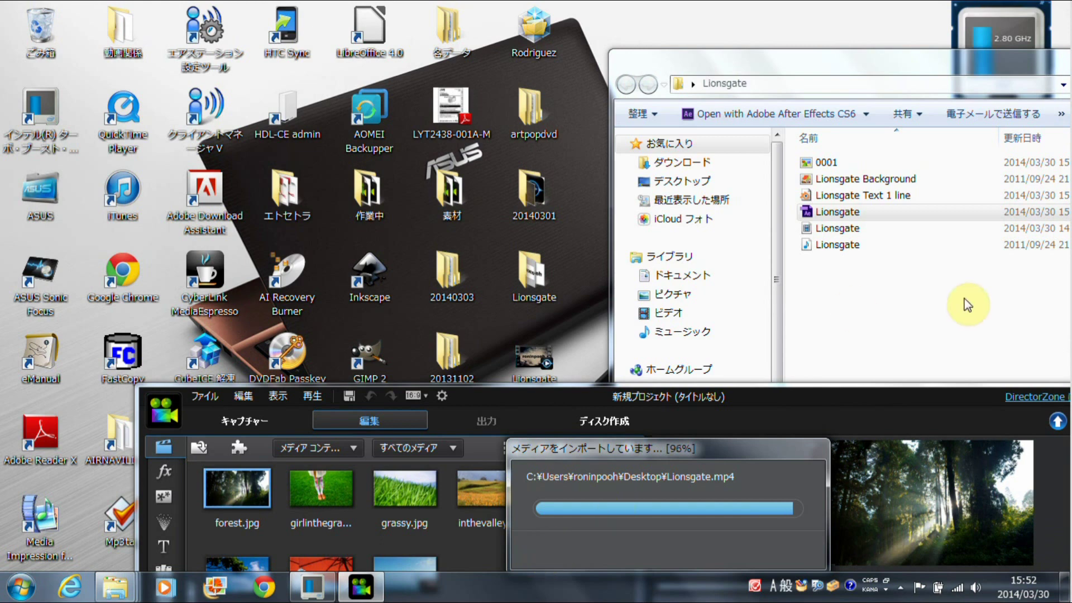
pyautogui.click(843, 249)
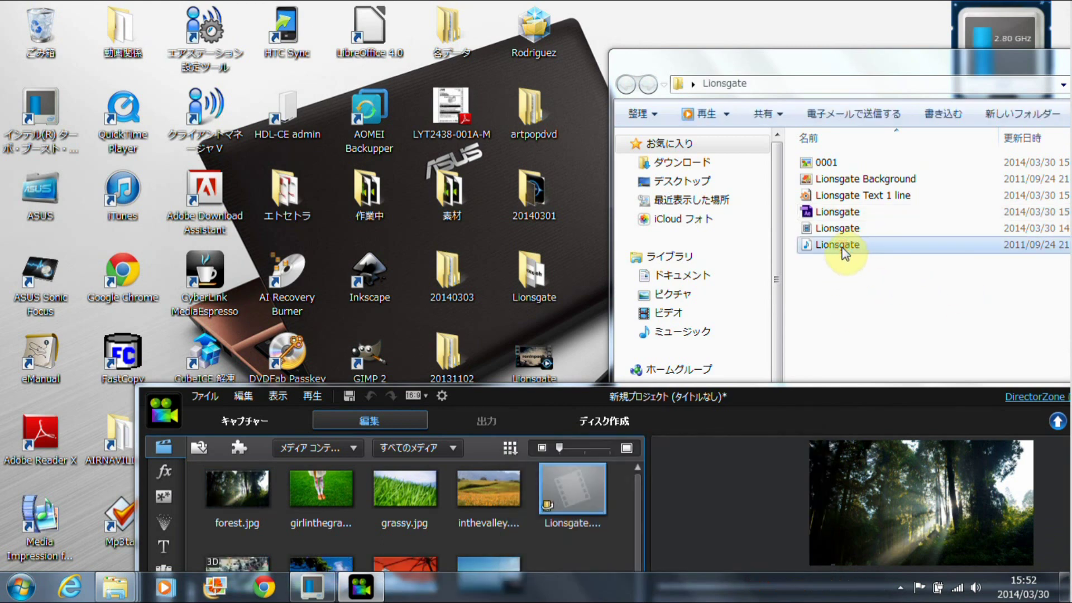
pyautogui.moveTo(843, 256); pyautogui.dragTo(599, 549)
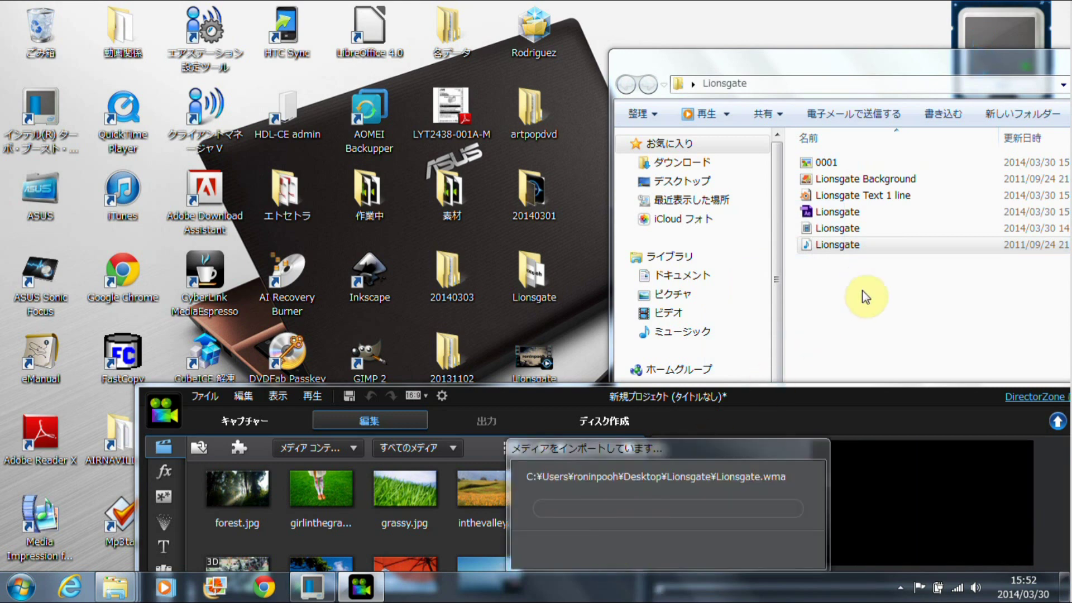
pyautogui.click(850, 401)
pyautogui.moveTo(850, 399); pyautogui.dragTo(682, 74)
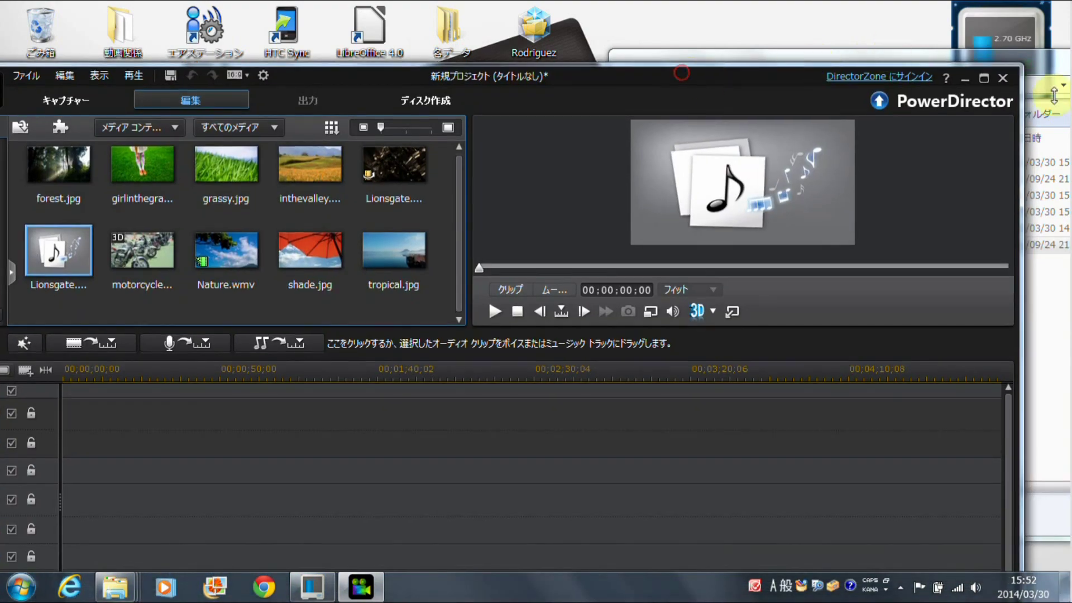
pyautogui.click(984, 78)
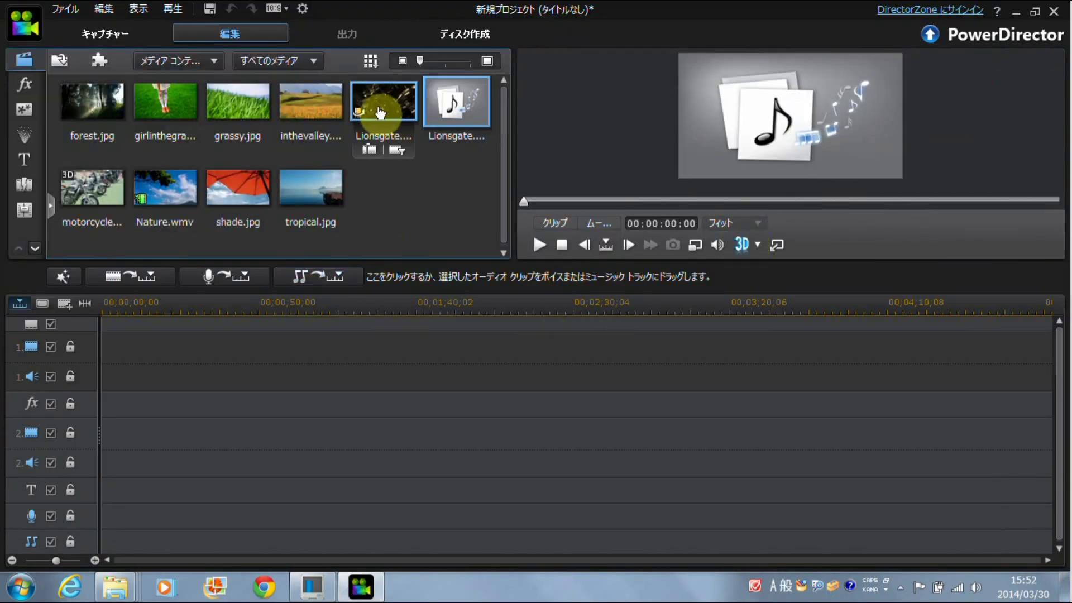
# Step: Place the Lionsgate video and its audio at the start of video and audio track 1 and play them back
pyautogui.moveTo(384, 101); pyautogui.dragTo(104, 345)
pyautogui.moveTo(156, 299); pyautogui.dragTo(467, 303)
pyautogui.click(461, 105)
pyautogui.moveTo(461, 105); pyautogui.dragTo(95, 379)
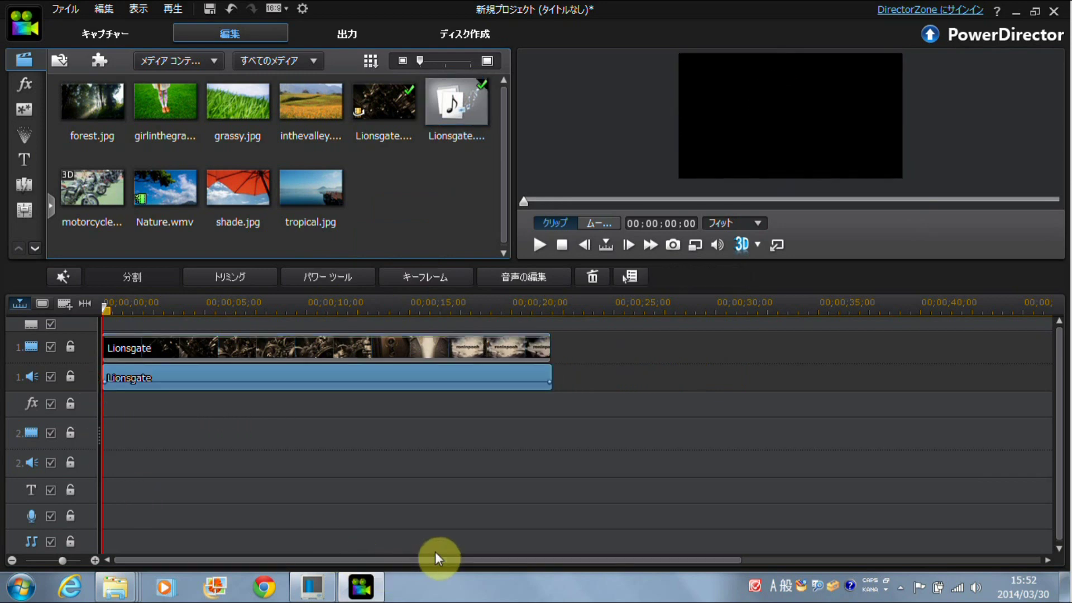
pyautogui.click(541, 245)
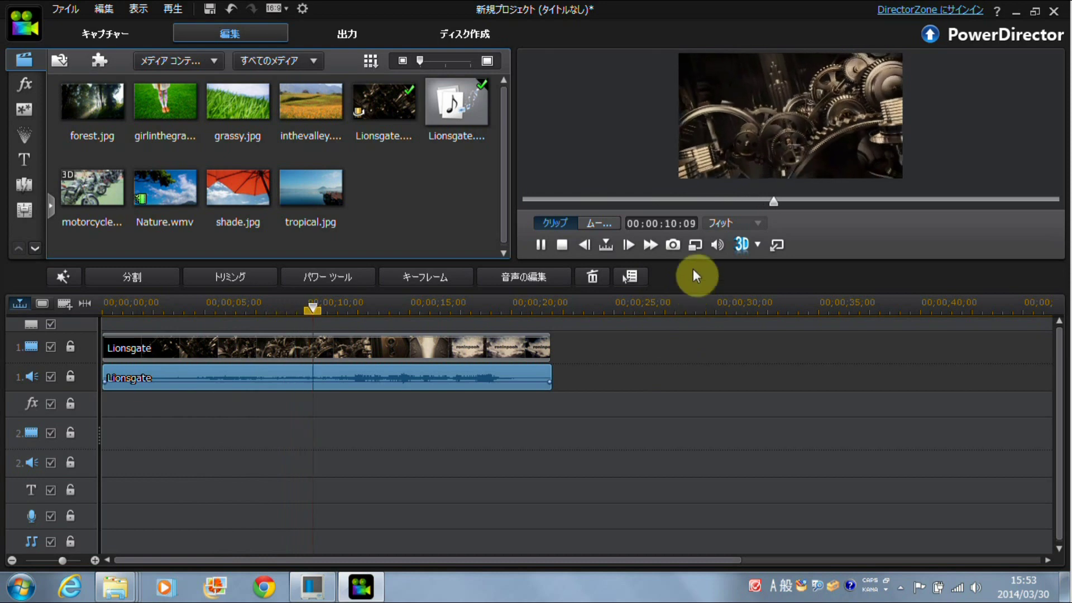
pyautogui.moveTo(695, 262); pyautogui.dragTo(696, 297)
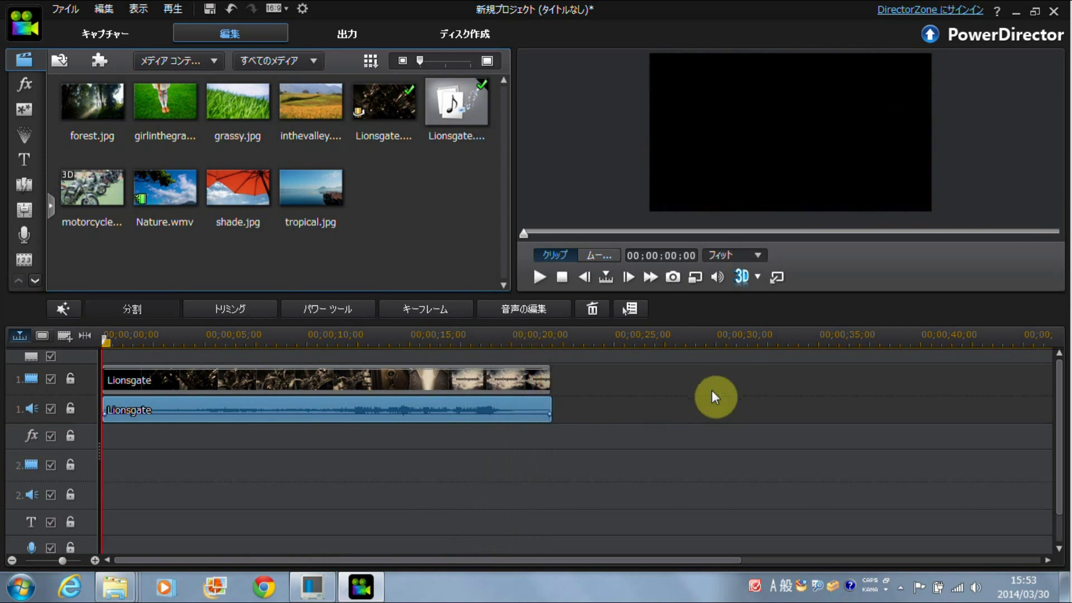
# Step: Set the output format to WMV with the Windows Media Video 9 FullHD 1920x1080/30p (10 Mbps) profile
pyautogui.click(348, 37)
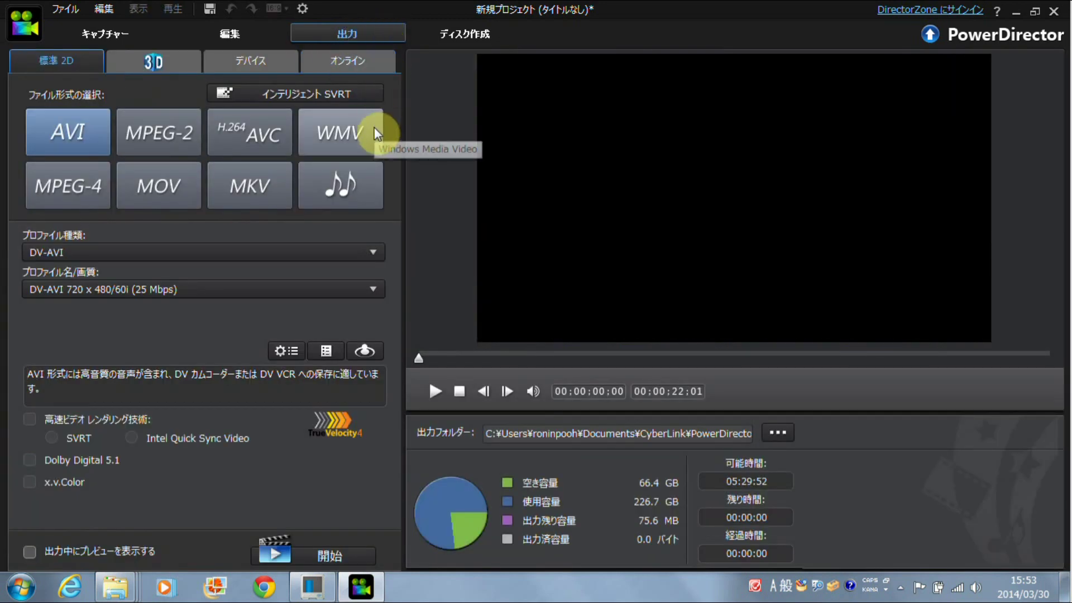
pyautogui.click(334, 134)
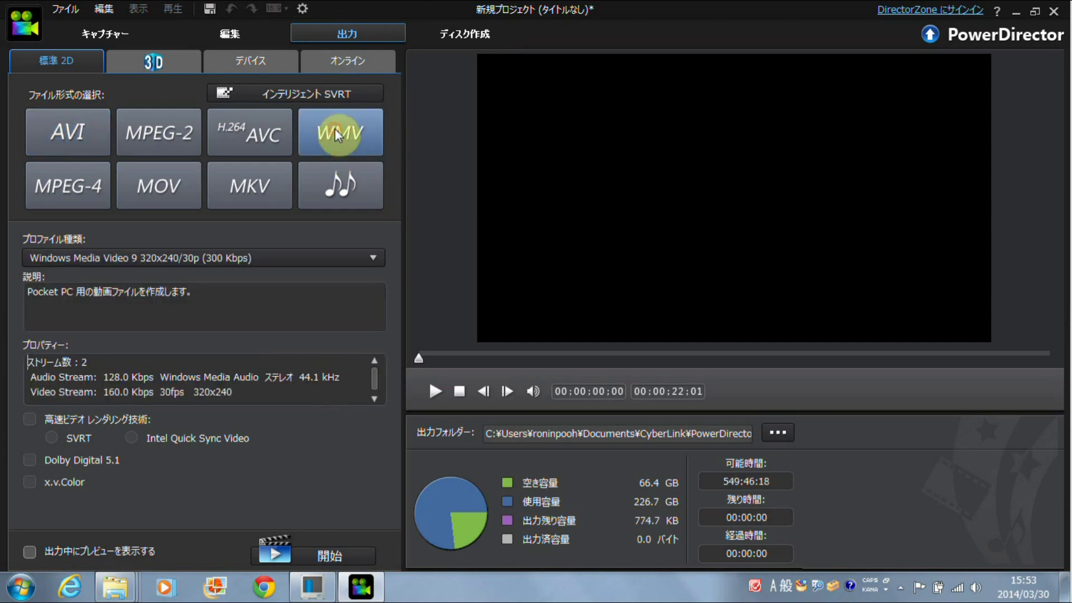
pyautogui.click(297, 257)
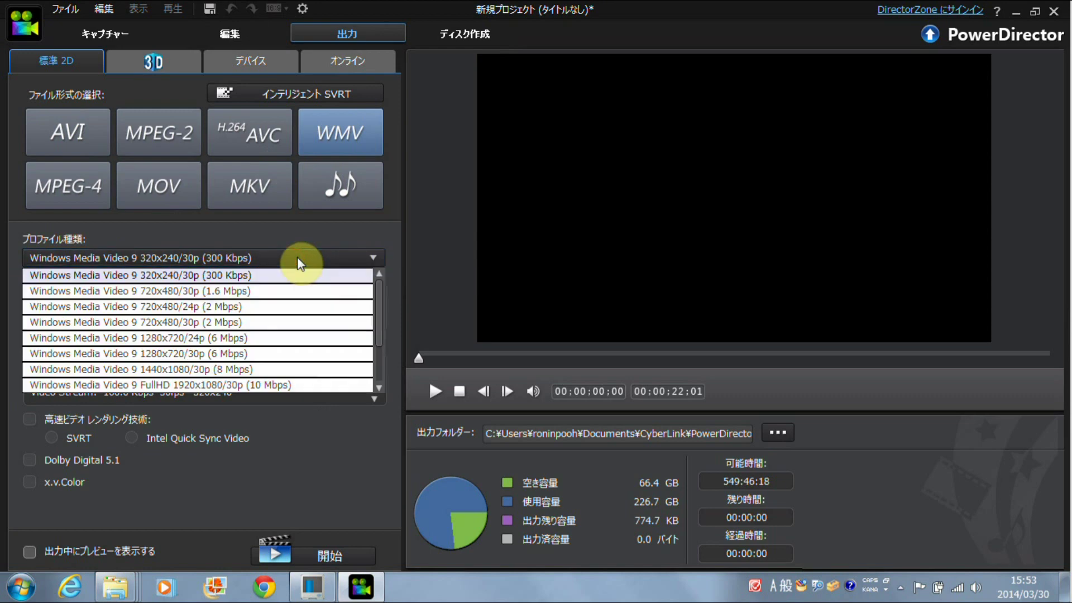
pyautogui.click(287, 384)
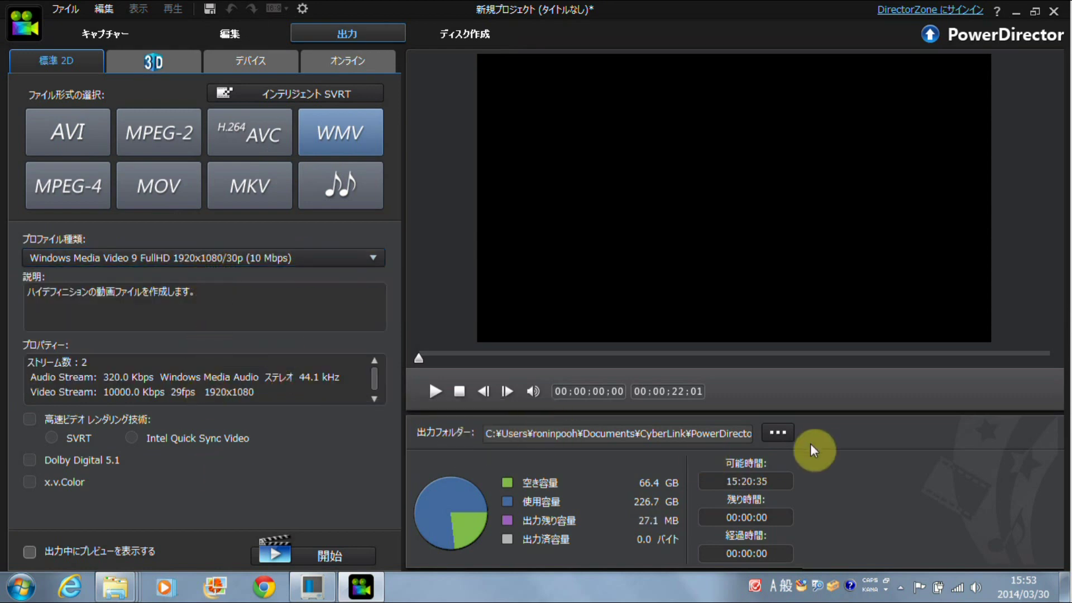
# Step: Set the output destination to the desktop with the file name "lions op"
pyautogui.click(782, 433)
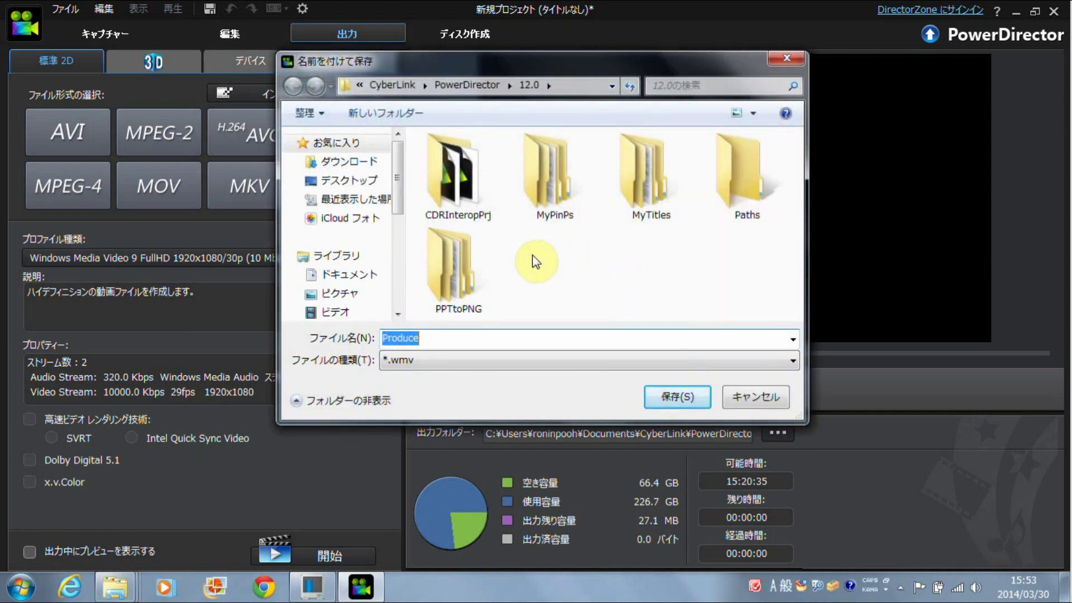
pyautogui.click(345, 185)
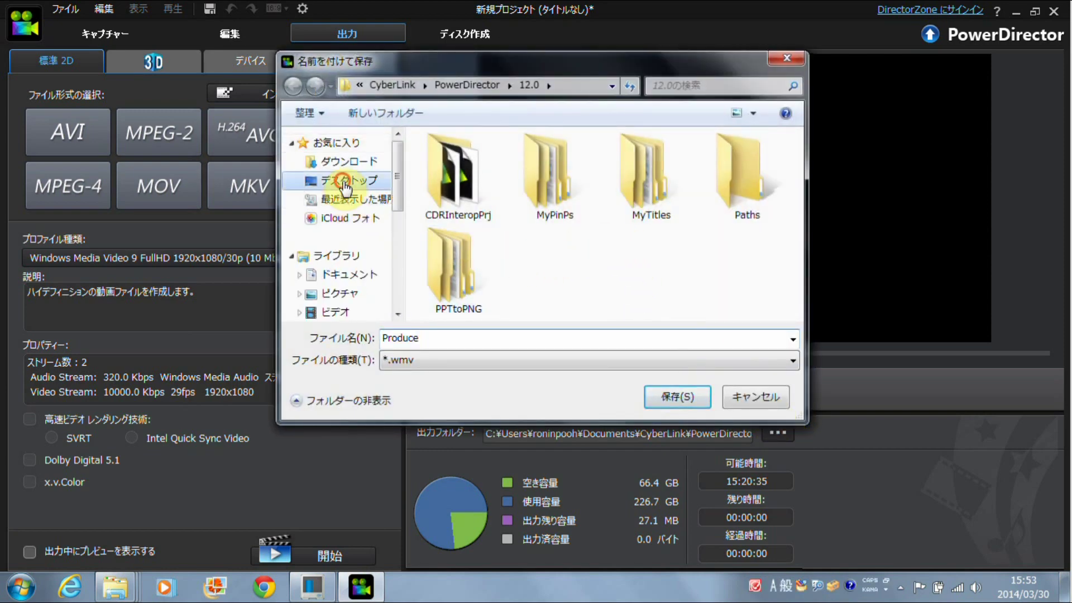
pyautogui.doubleClick(431, 338)
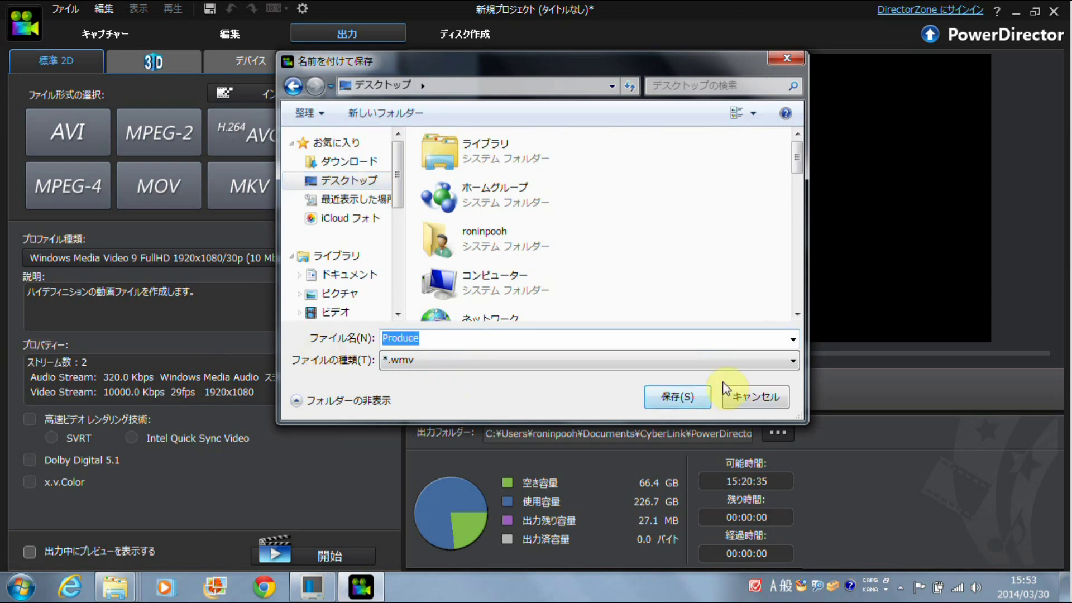
pyautogui.write('lions op')
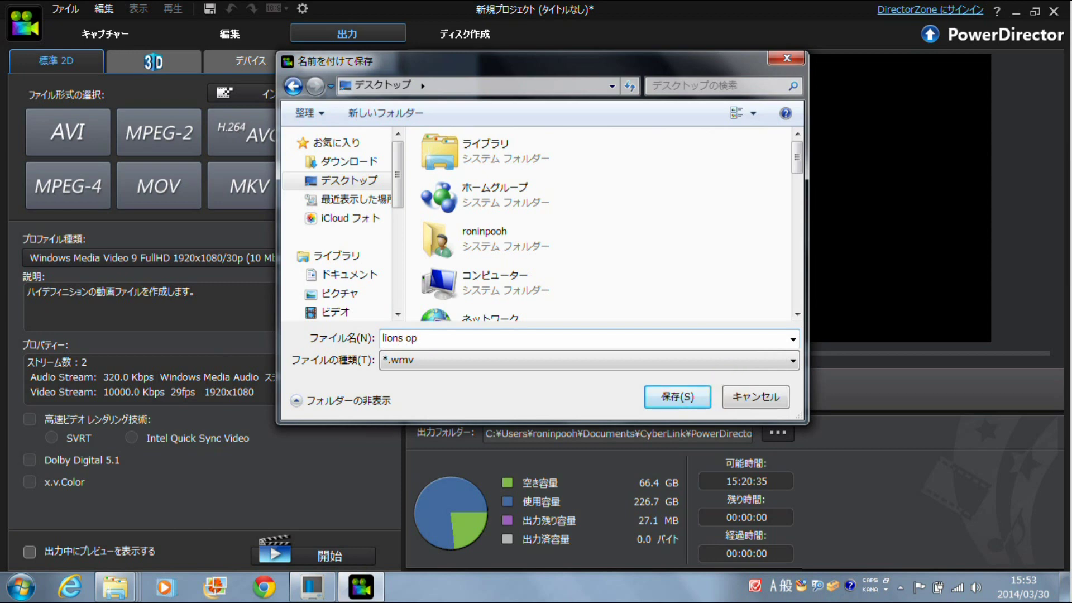
pyautogui.click(681, 398)
# Step: Produce the movie with preview during output enabled, and close PowerDirector without saving the project
pyautogui.click(31, 552)
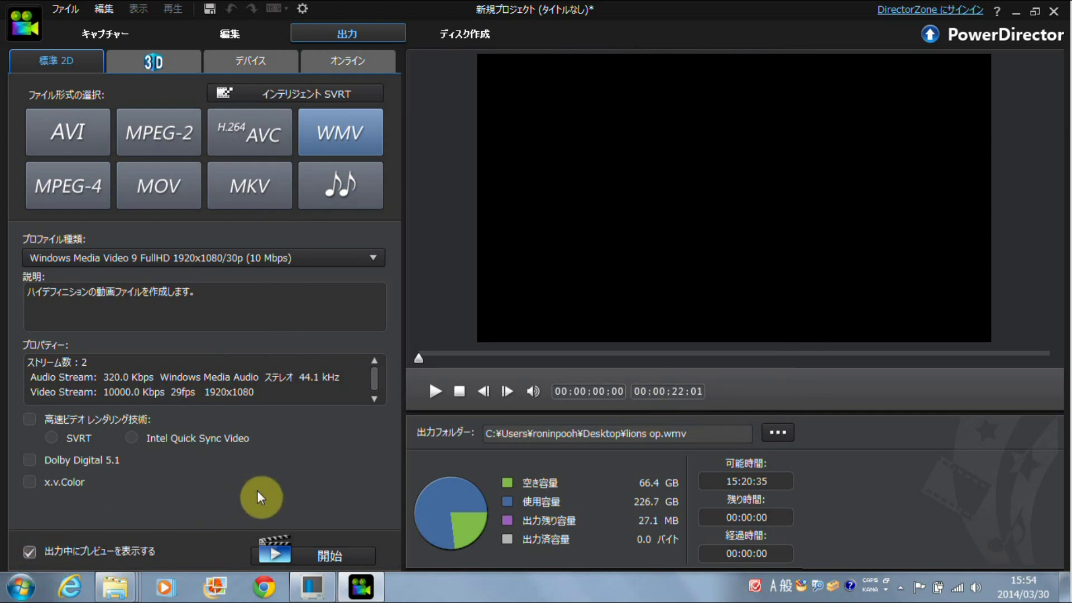
pyautogui.click(299, 552)
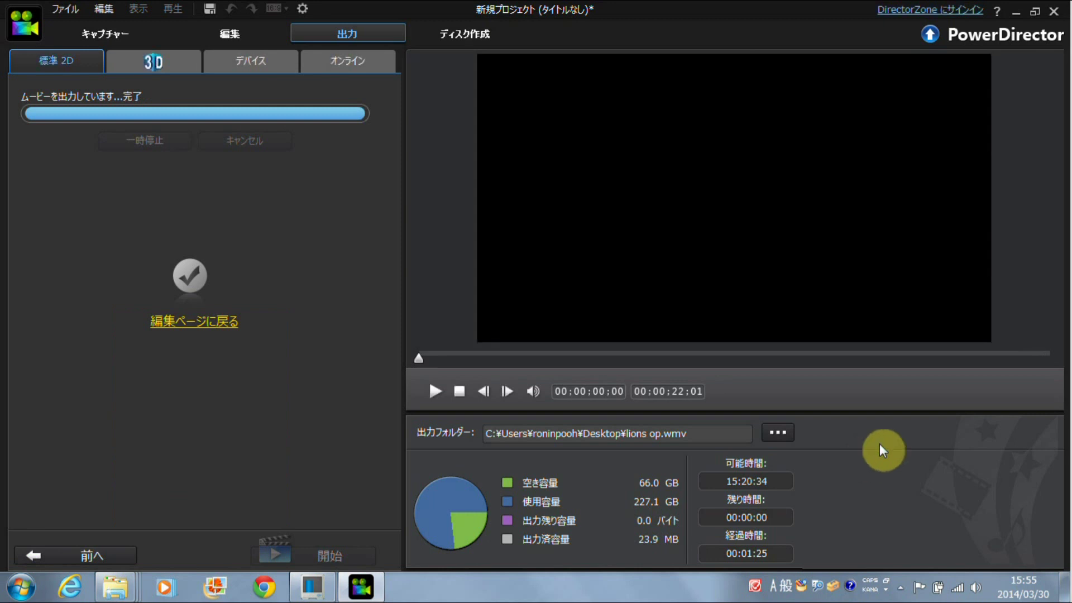
pyautogui.click(1056, 11)
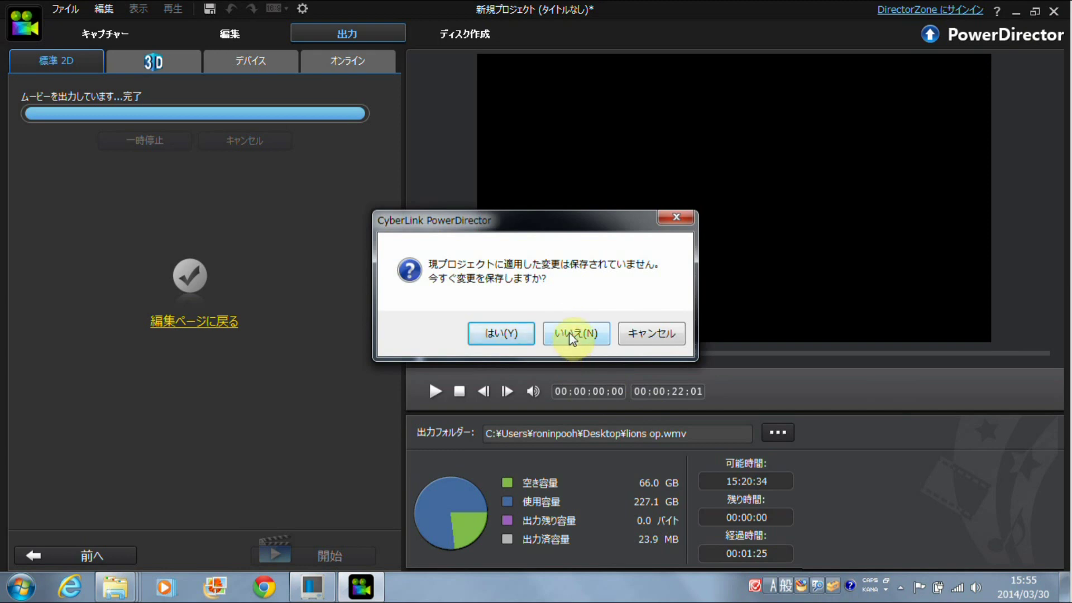
pyautogui.click(569, 333)
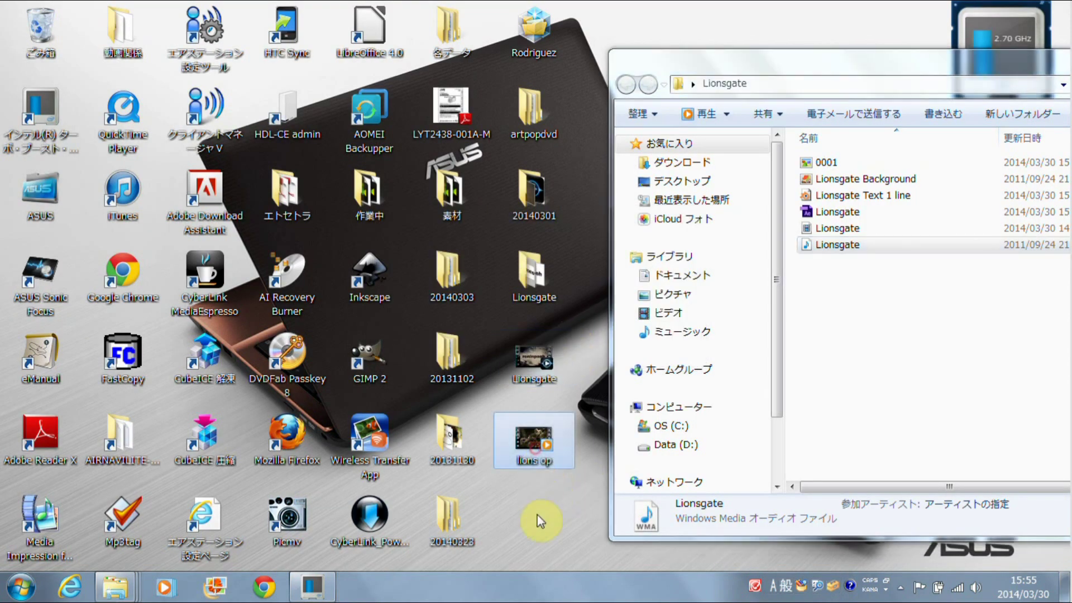
# Step: Close the Lionsgate folder window and move the lions op video to an empty area of the desktop
pyautogui.click(617, 63)
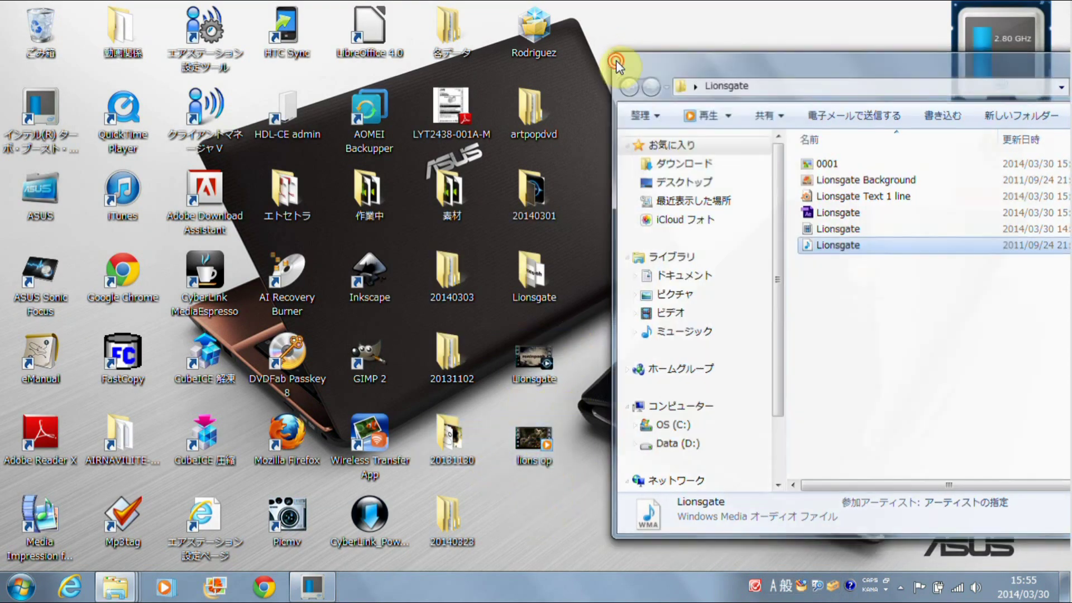
pyautogui.click(617, 63)
pyautogui.moveTo(534, 441); pyautogui.dragTo(712, 316)
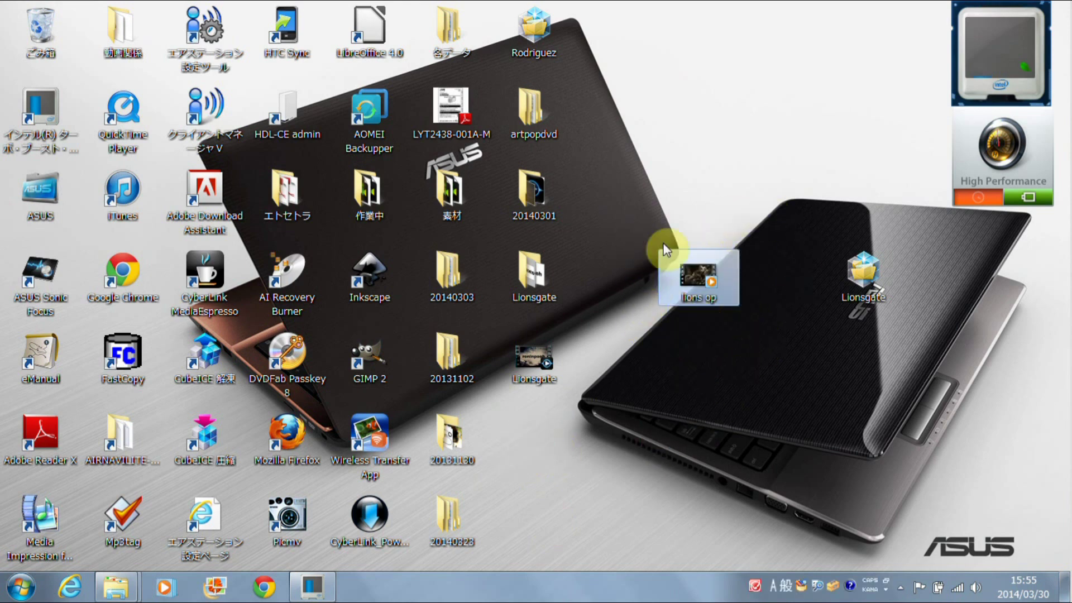
# Step: Play the lions op video in full screen to review the finished intro
pyautogui.doubleClick(712, 278)
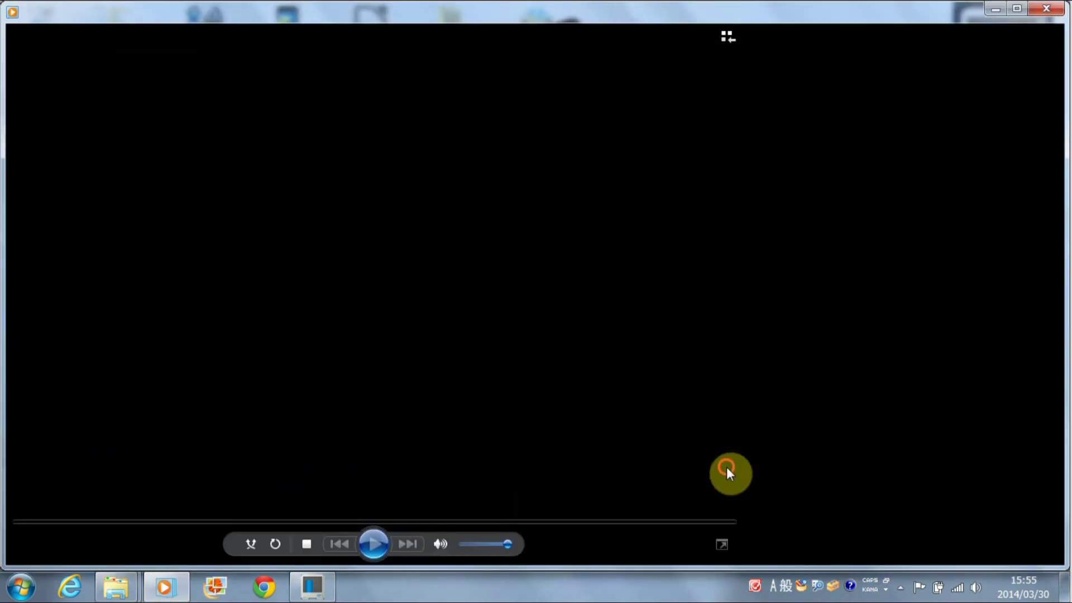
pyautogui.click(1048, 549)
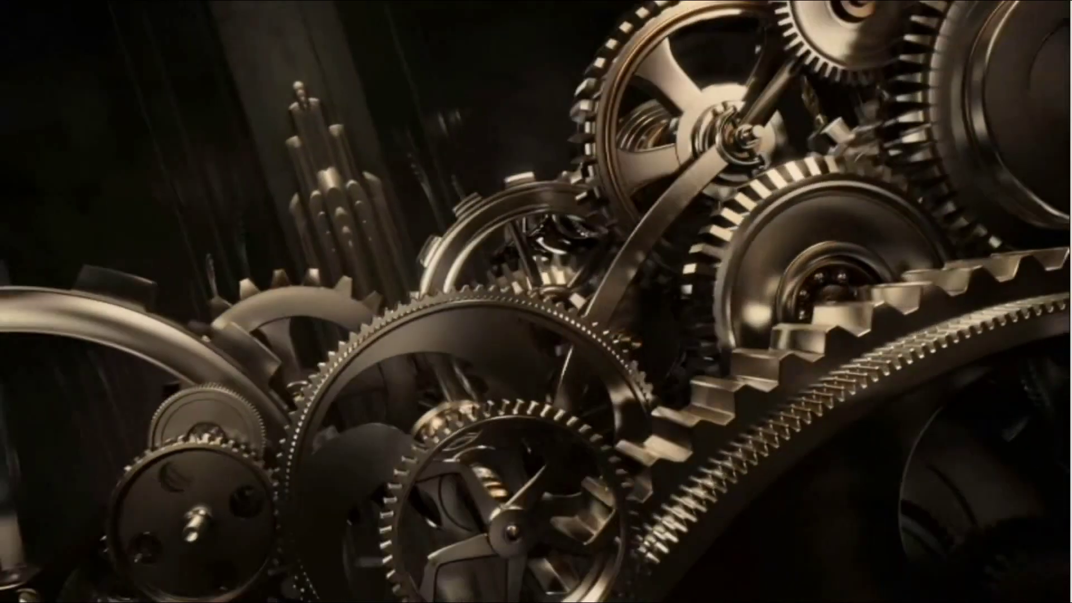
pyautogui.moveTo(938, 536)
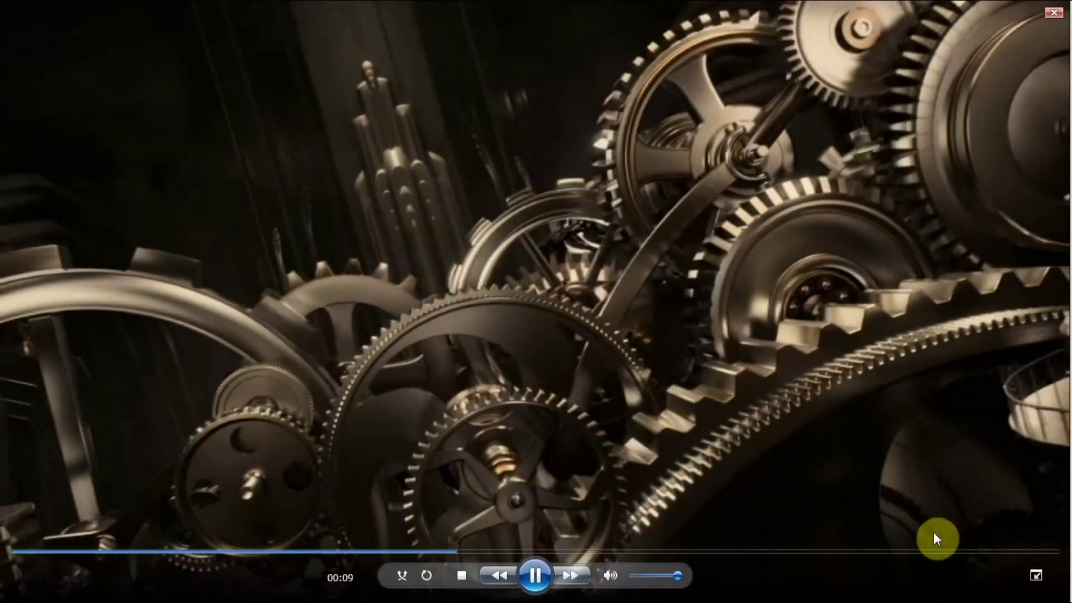